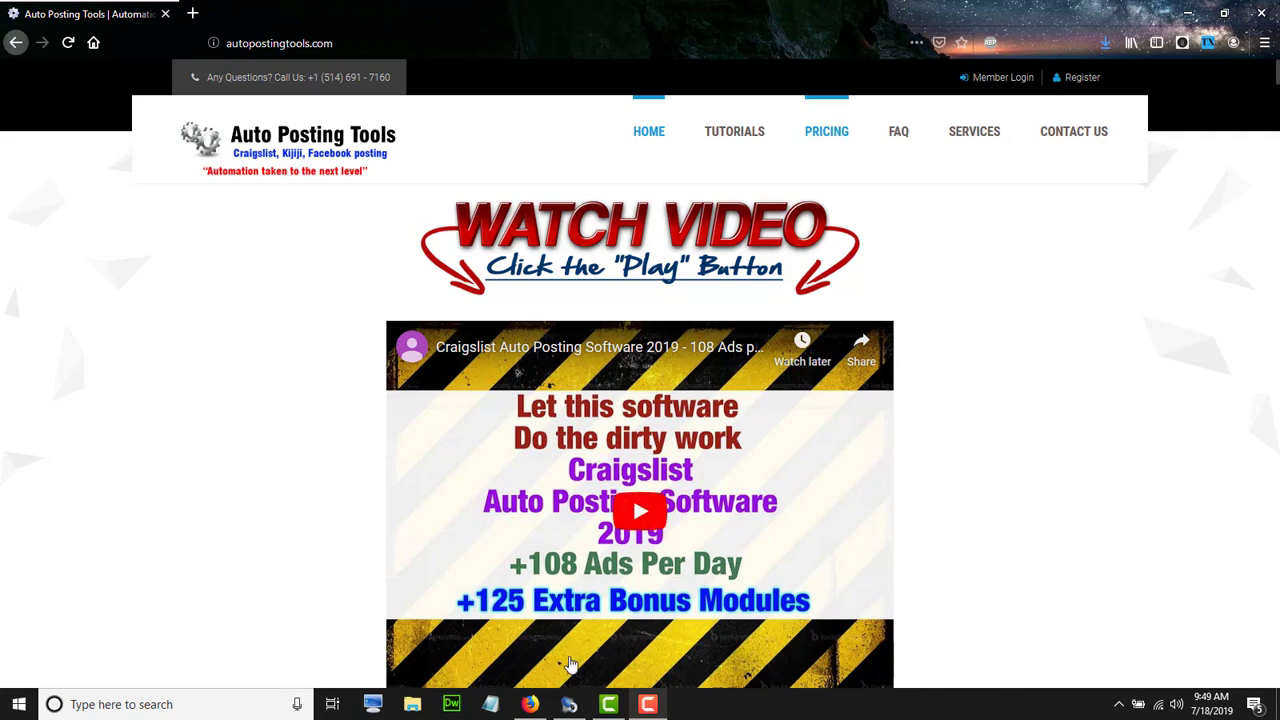
Bring the Autopostingtools desktop app to the front from the Windows taskbar
{"action": "left_click", "coordinate": [568, 705]}
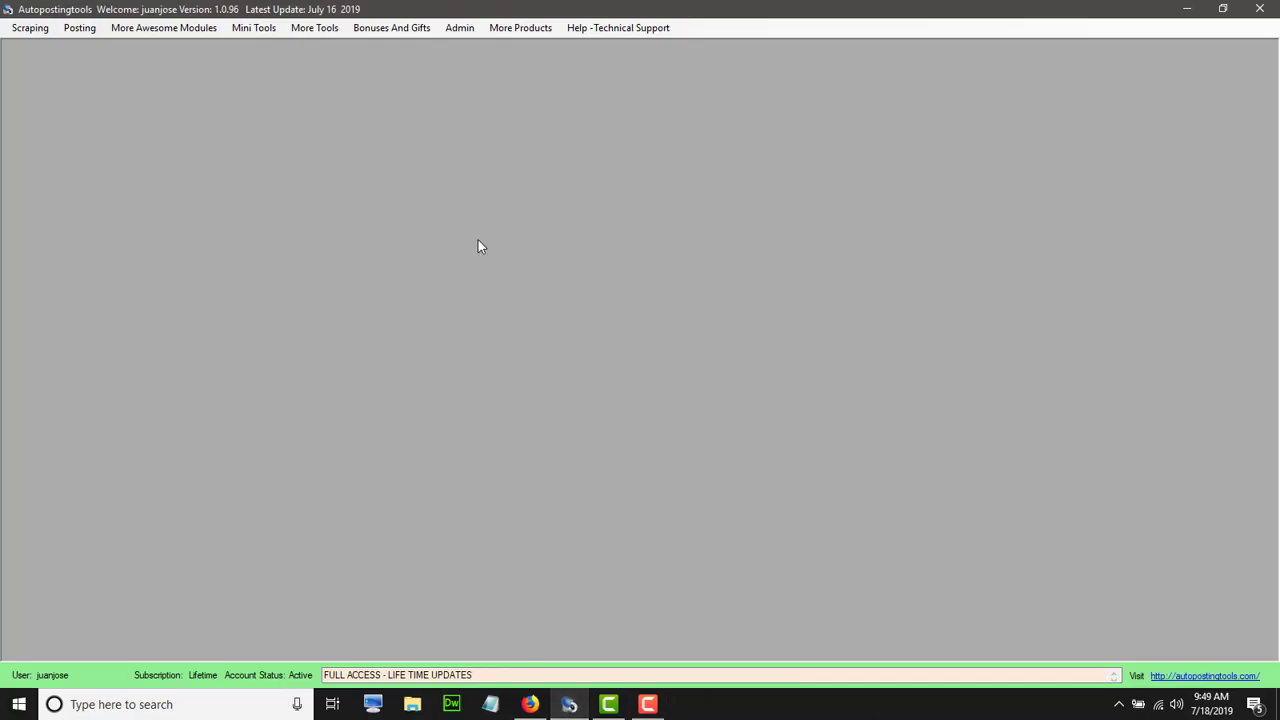
Open the Instagram Photo Uploader from the Posting > Instagram menu
{"action": "left_click", "coordinate": [45, 28]}
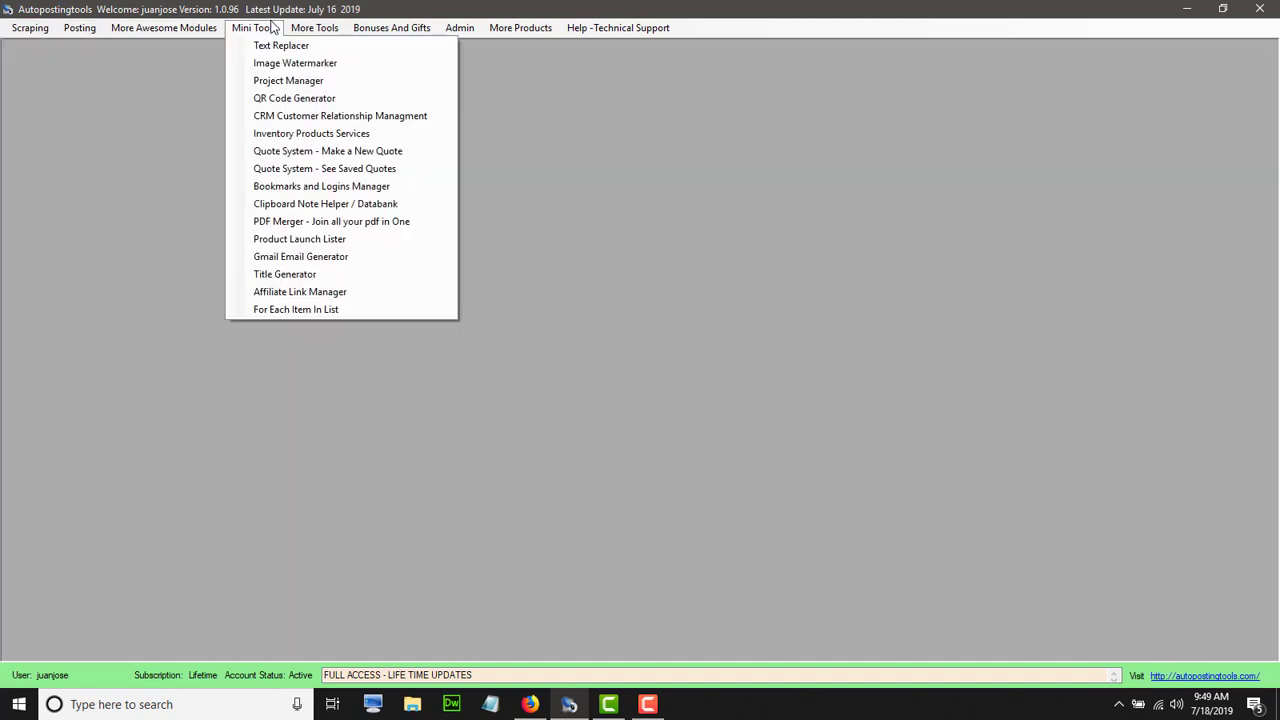
{"action": "mouse_move", "coordinate": [126, 38]}
{"action": "mouse_move", "coordinate": [72, 37]}
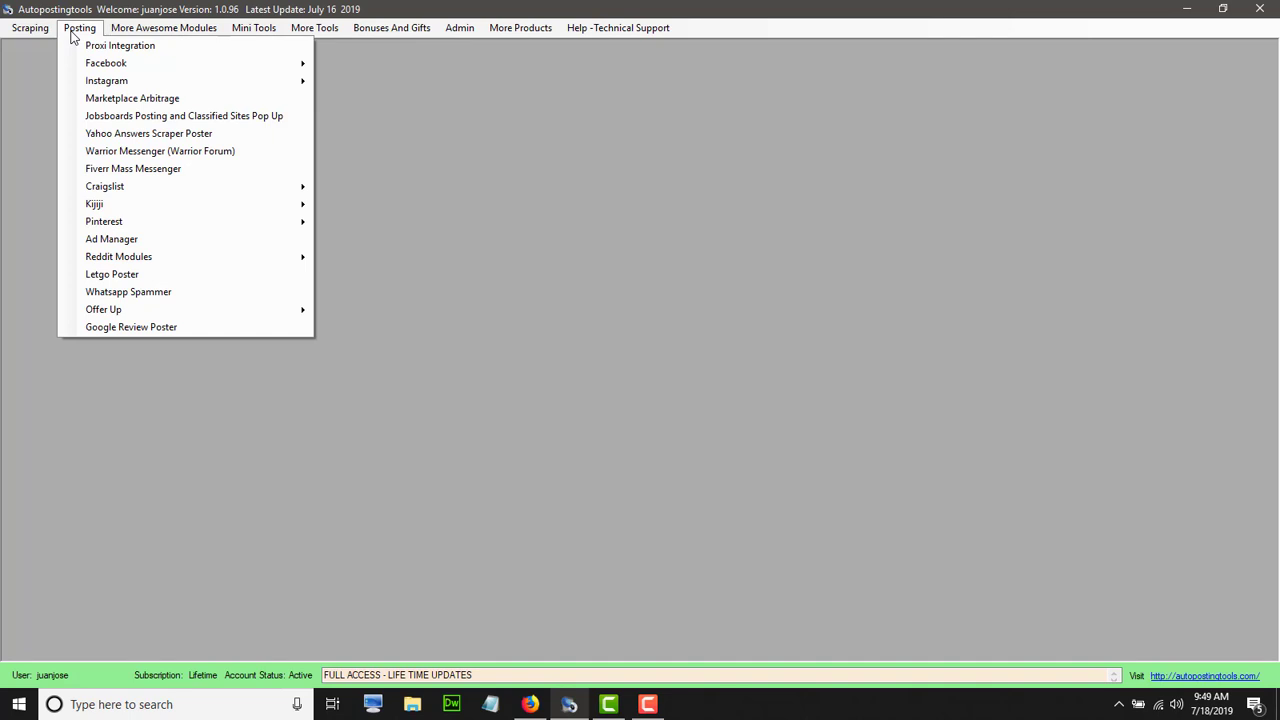
{"action": "mouse_move", "coordinate": [112, 85]}
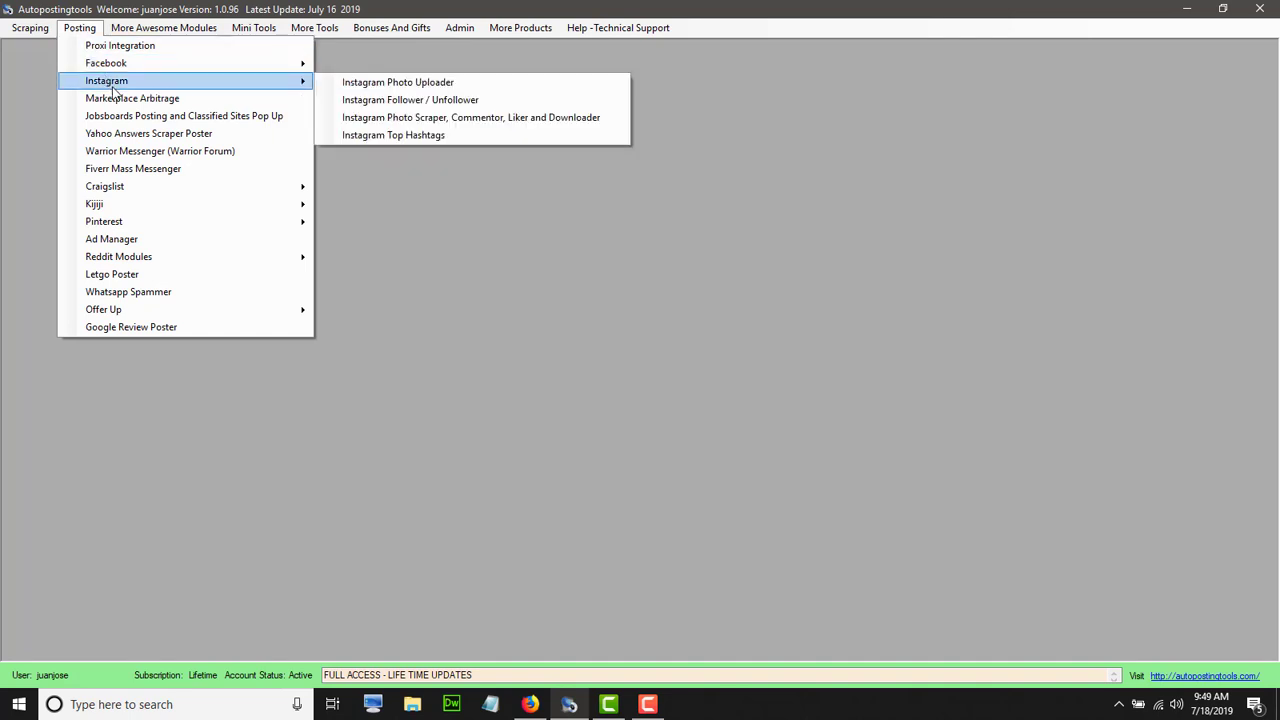
{"action": "left_click", "coordinate": [390, 87]}
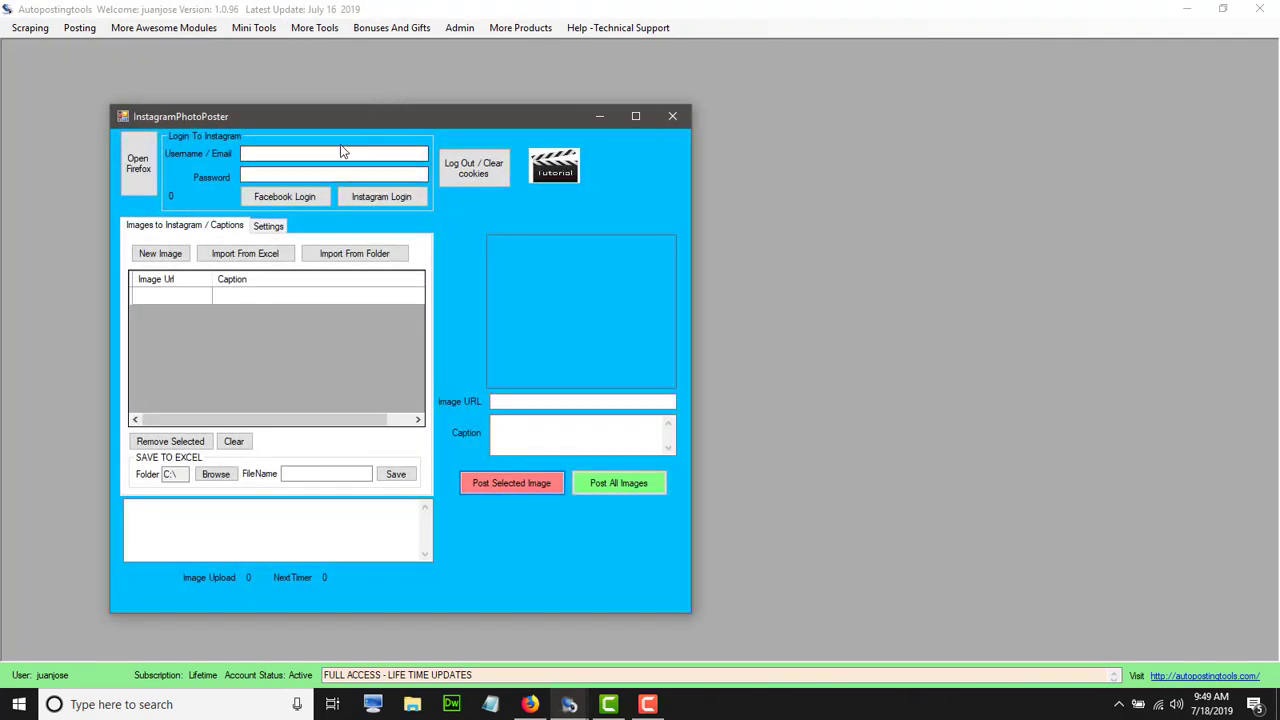
Enter the Instagram account's e-mail address in the Username / Email field
{"action": "left_click_drag", "start_coordinate": [337, 116], "coordinate": [281, 105]}
{"action": "left_click", "coordinate": [266, 144]}
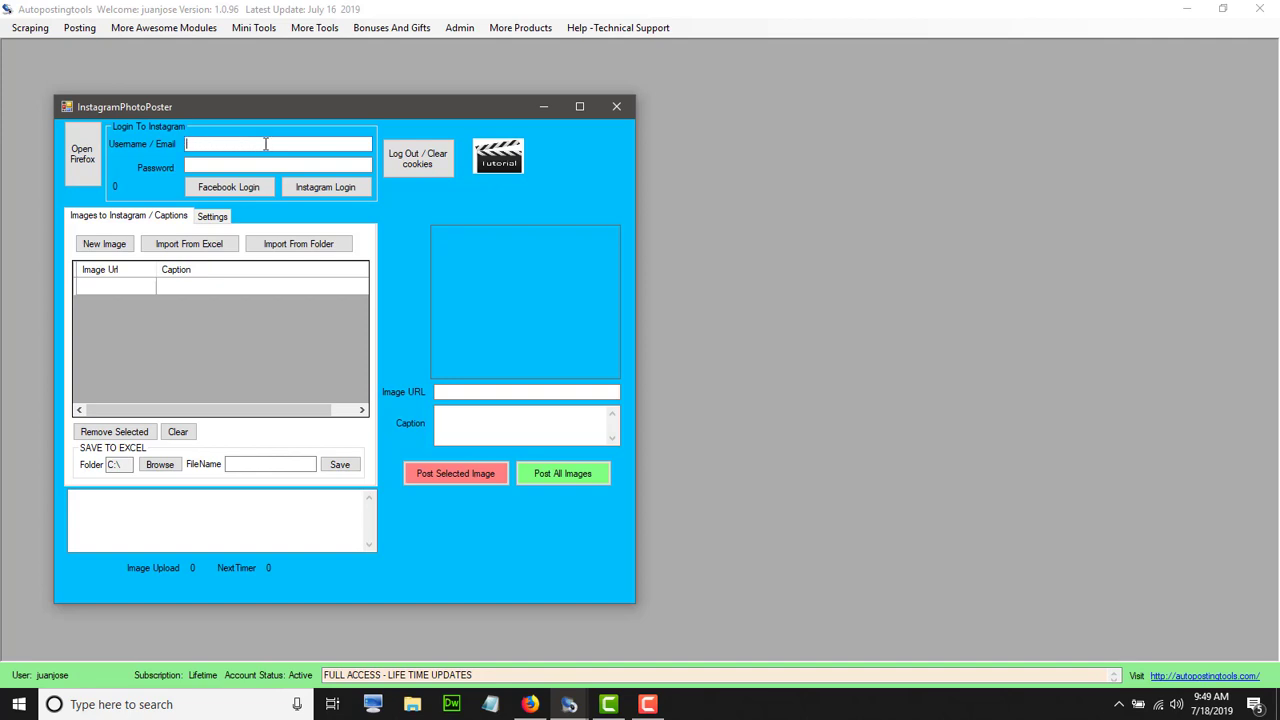
Enter the account password and launch the poster-controlled Firefox browser
{"action": "key", "text": "Tab"}
{"action": "type", "text": "1***"}
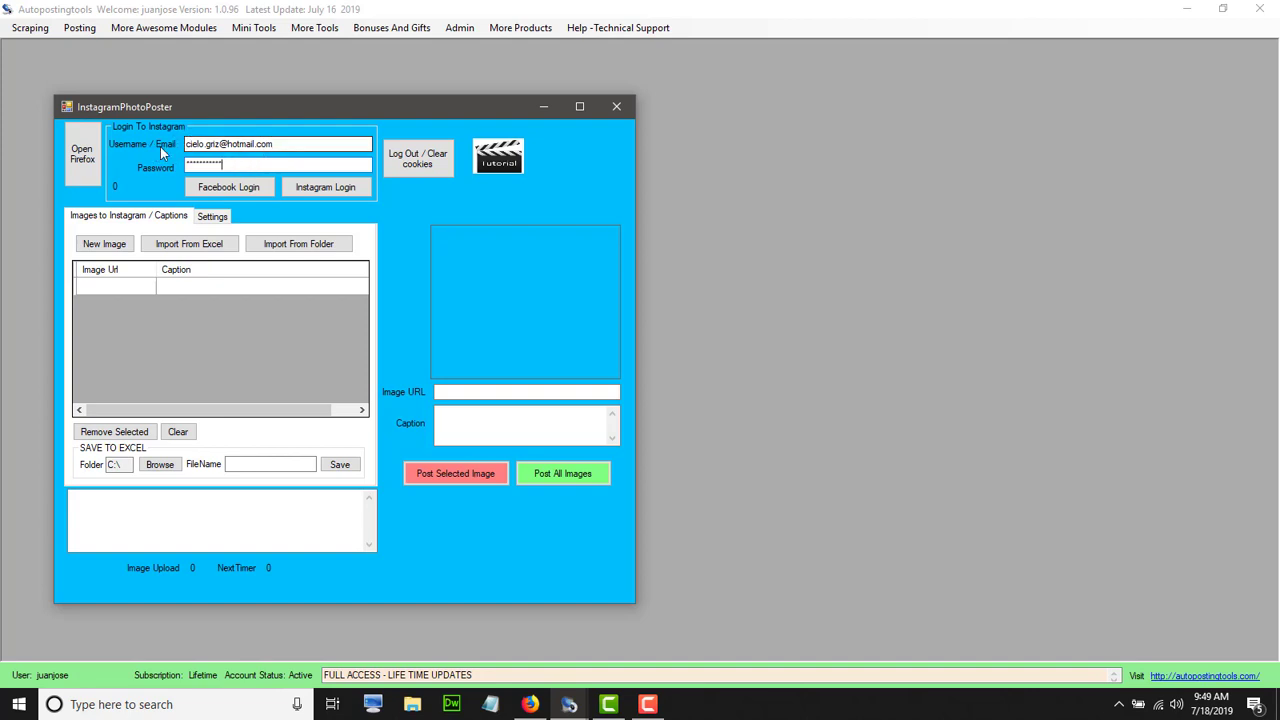
{"action": "left_click", "coordinate": [83, 180]}
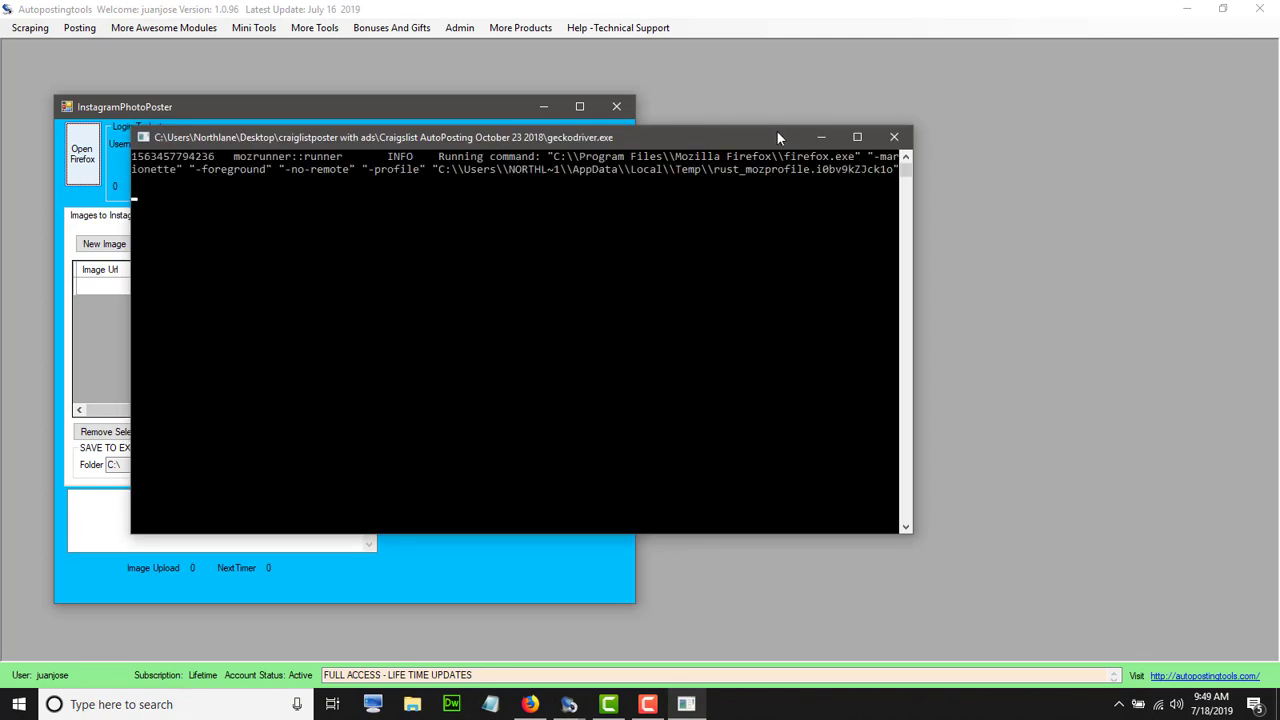
Minimize the geckodriver console and narrow Firefox to sit beside the photo poster
{"action": "left_click", "coordinate": [820, 138]}
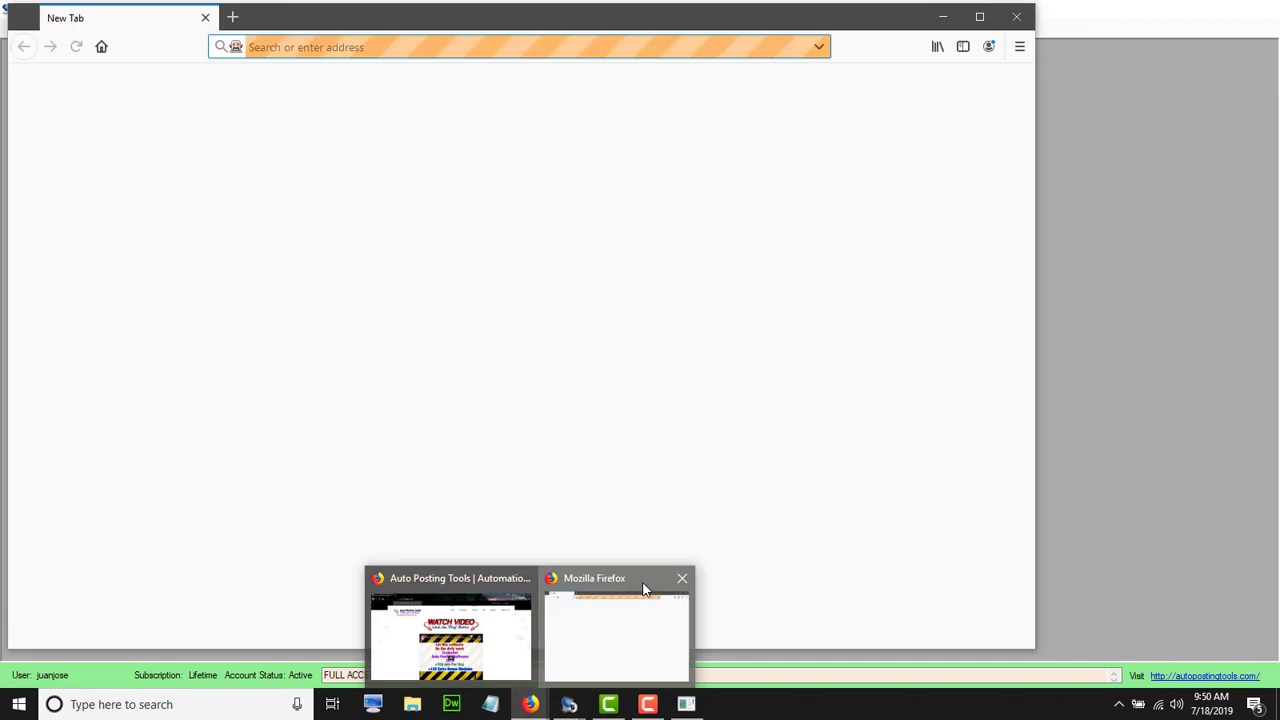
{"action": "left_click", "coordinate": [646, 592]}
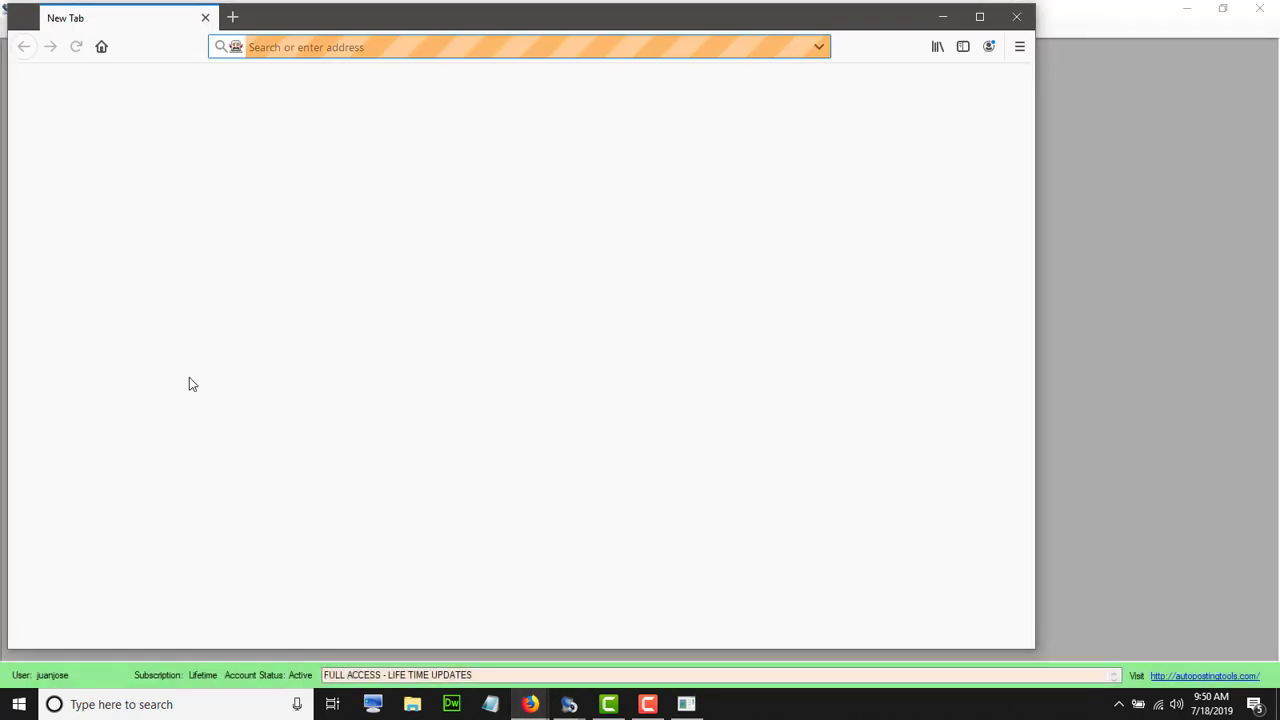
{"action": "left_click_drag", "start_coordinate": [8, 324], "coordinate": [734, 358]}
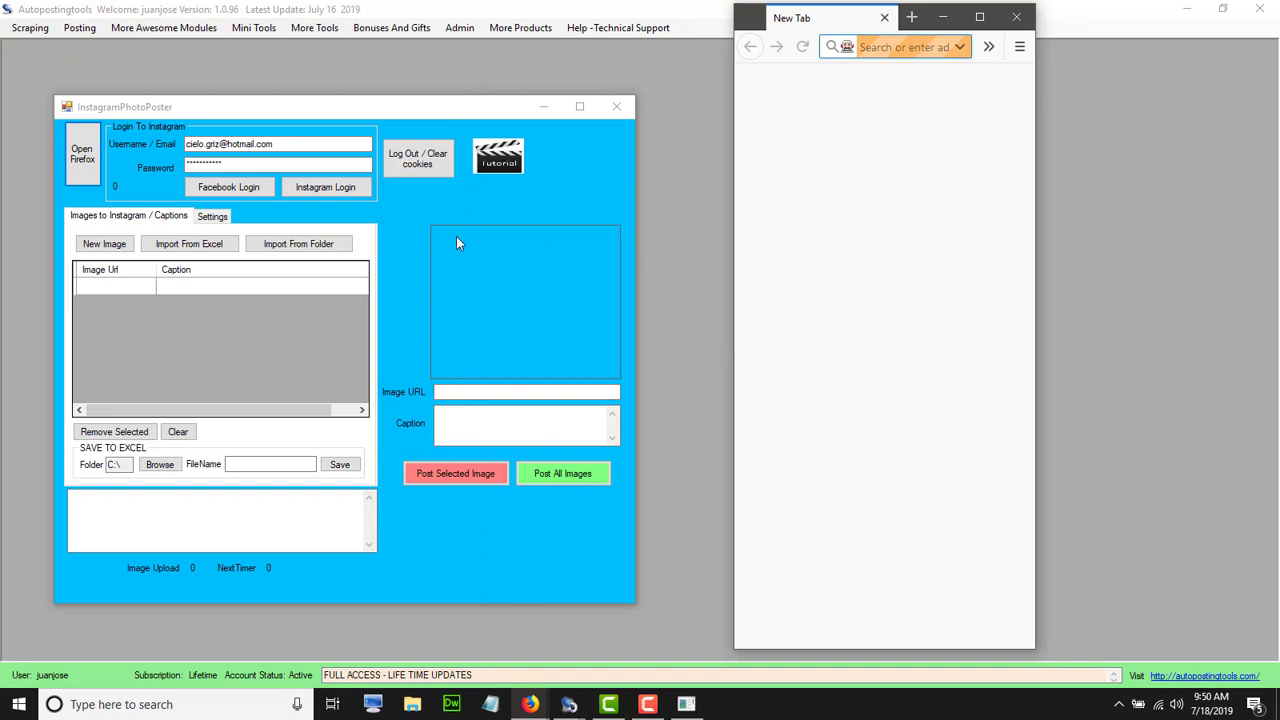
Log in to Instagram via Facebook Login so the home feed loads in Firefox
{"action": "left_click", "coordinate": [262, 189]}
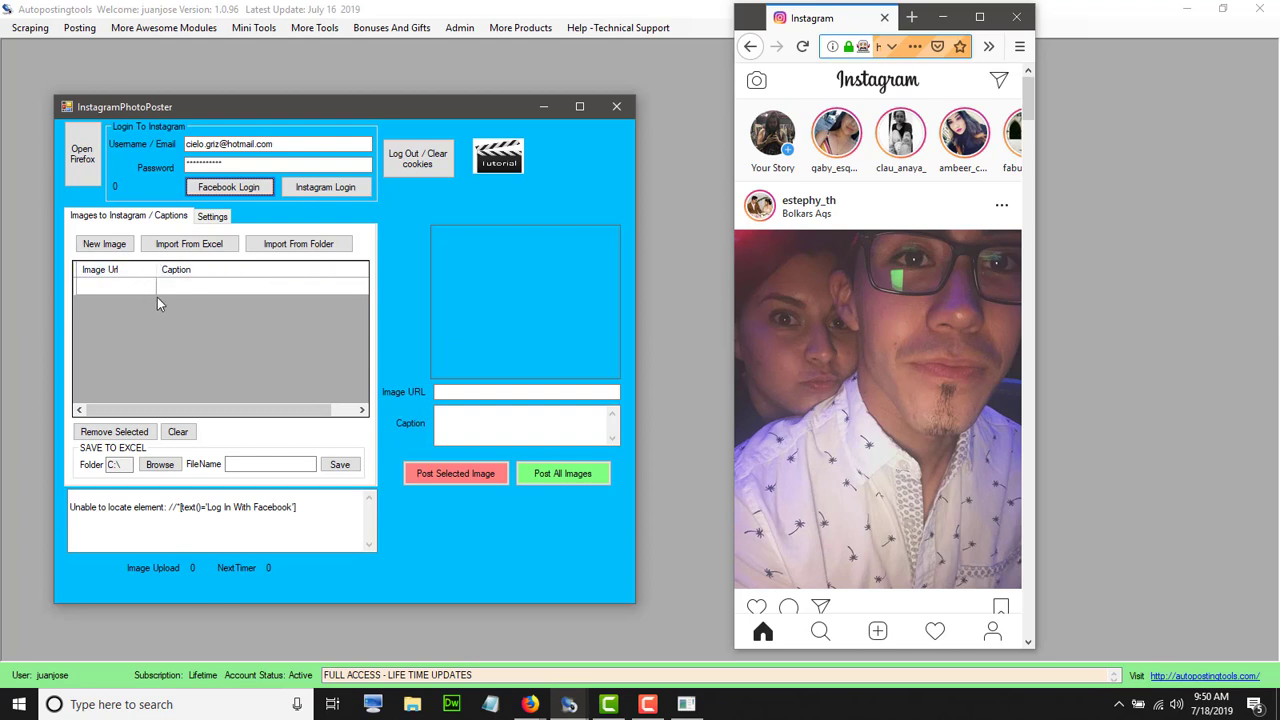
Add 1a Images.jpg from the 1a images folder to the list, captioned 'Old Picture'
{"action": "left_click", "coordinate": [113, 247]}
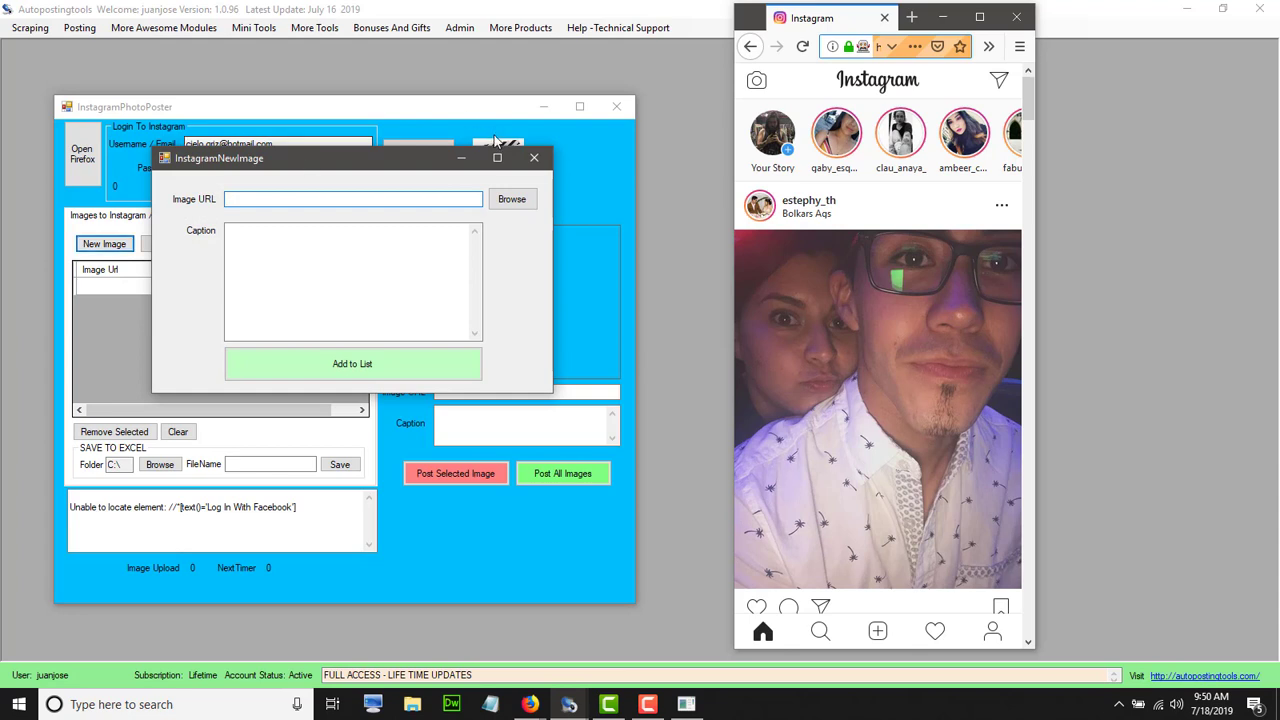
{"action": "left_click", "coordinate": [521, 201]}
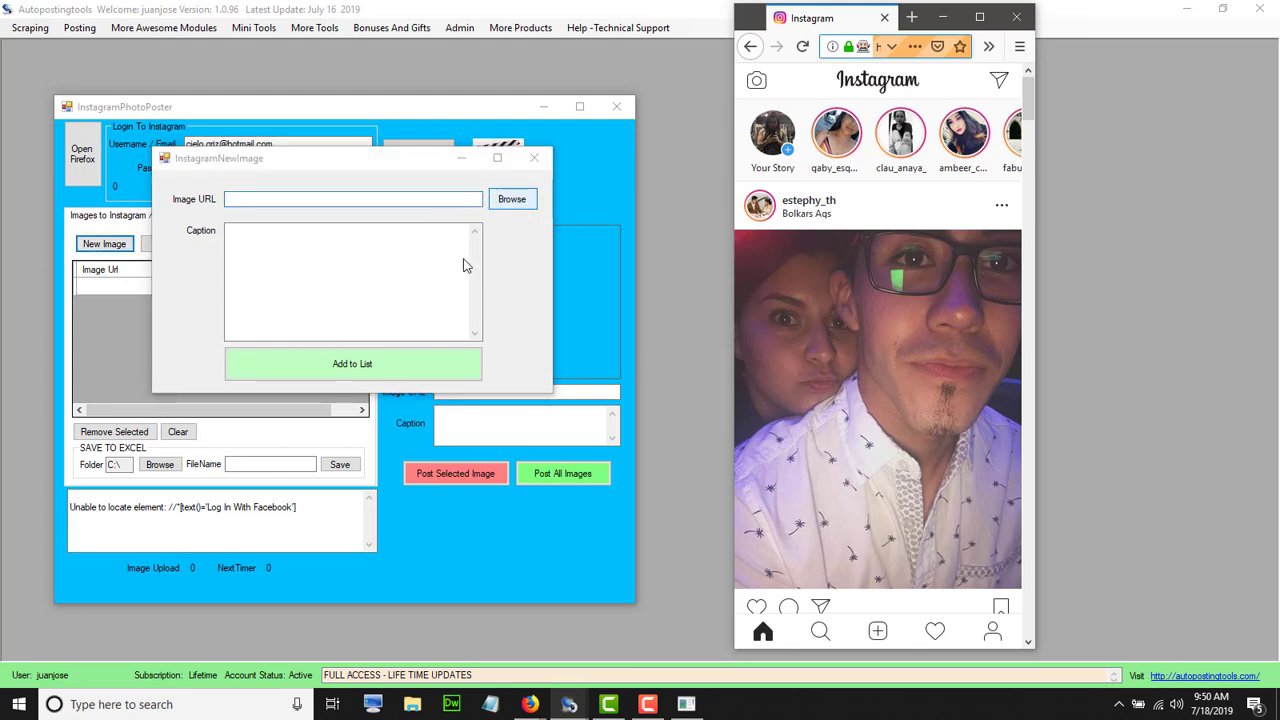
{"action": "double_click", "coordinate": [345, 318]}
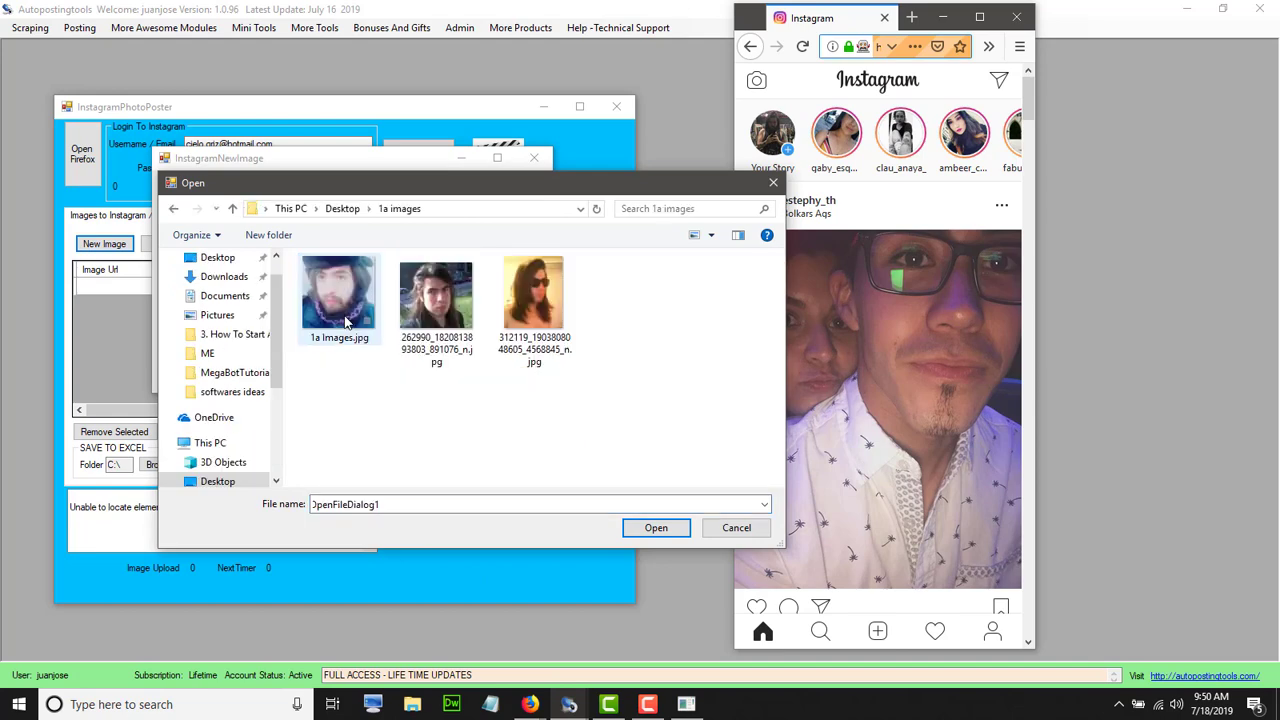
{"action": "double_click", "coordinate": [345, 318]}
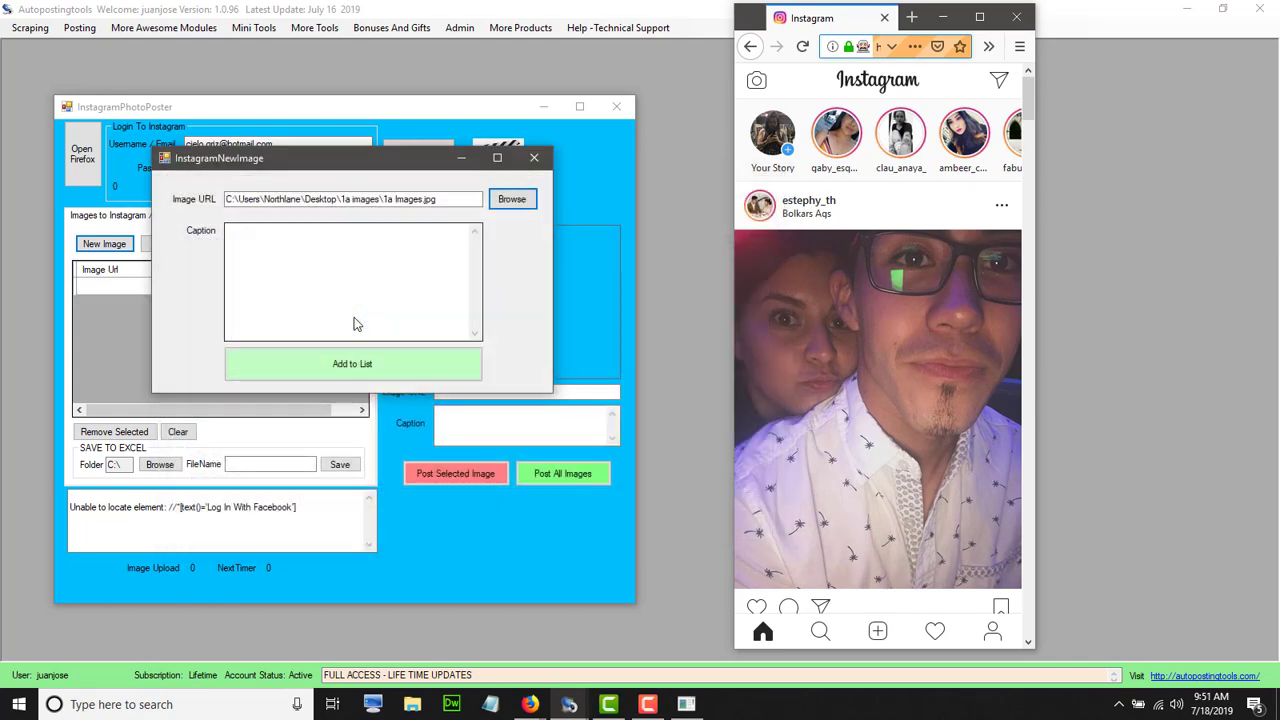
{"action": "left_click", "coordinate": [361, 317]}
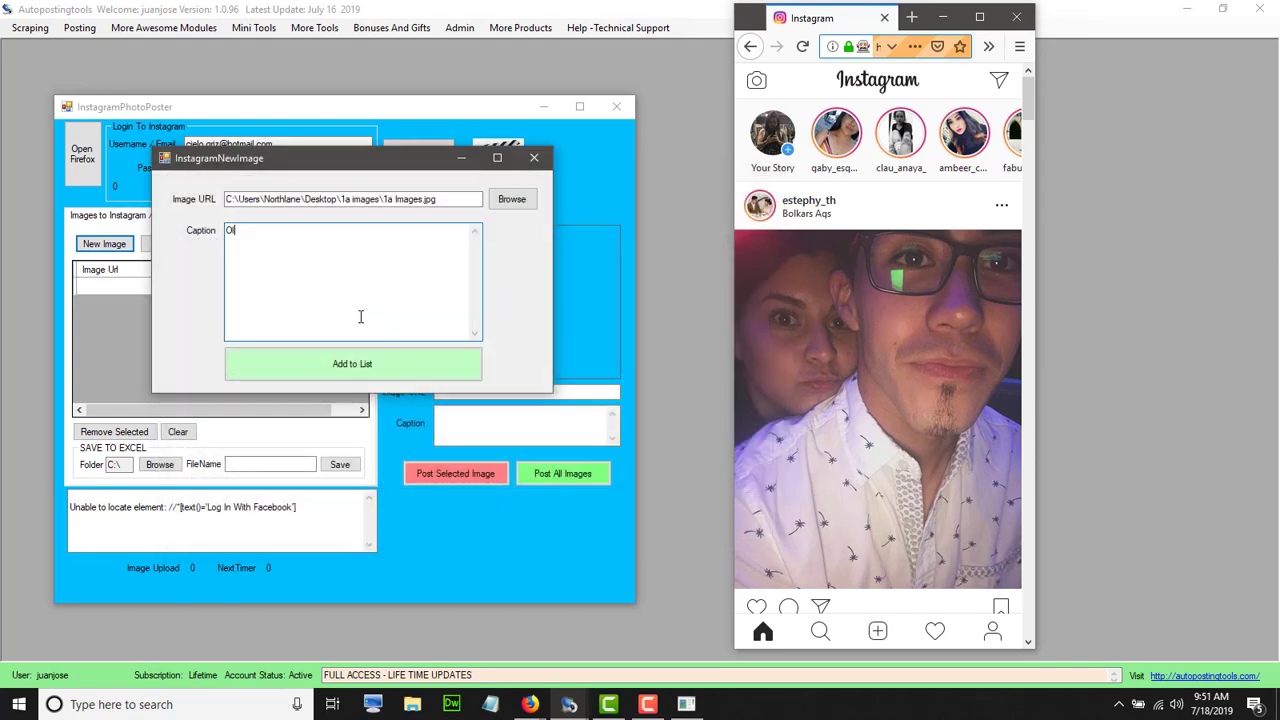
{"action": "type", "text": "Old o"}
{"action": "key", "text": "BackSpace"}
{"action": "type", "text": "Picture"}
{"action": "left_click", "coordinate": [385, 364]}
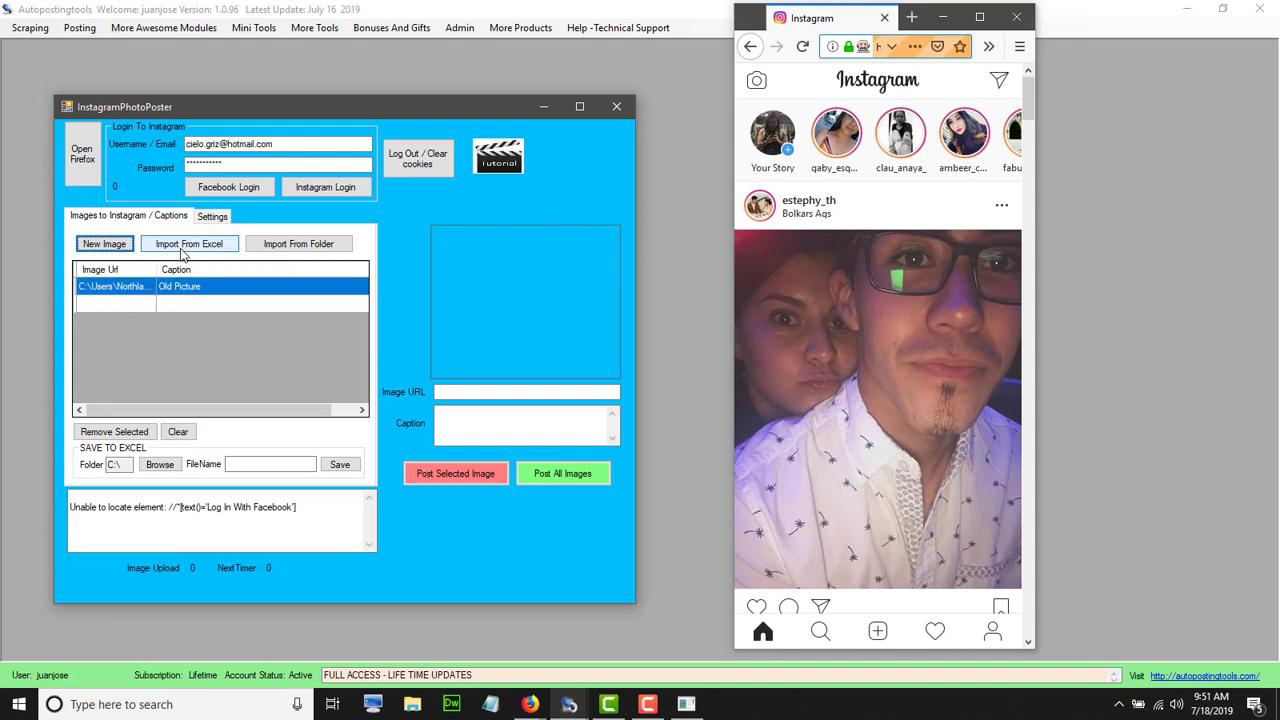
Glance at Import From Excel, then remove the Old Picture entry from the queue
{"action": "left_click", "coordinate": [183, 248]}
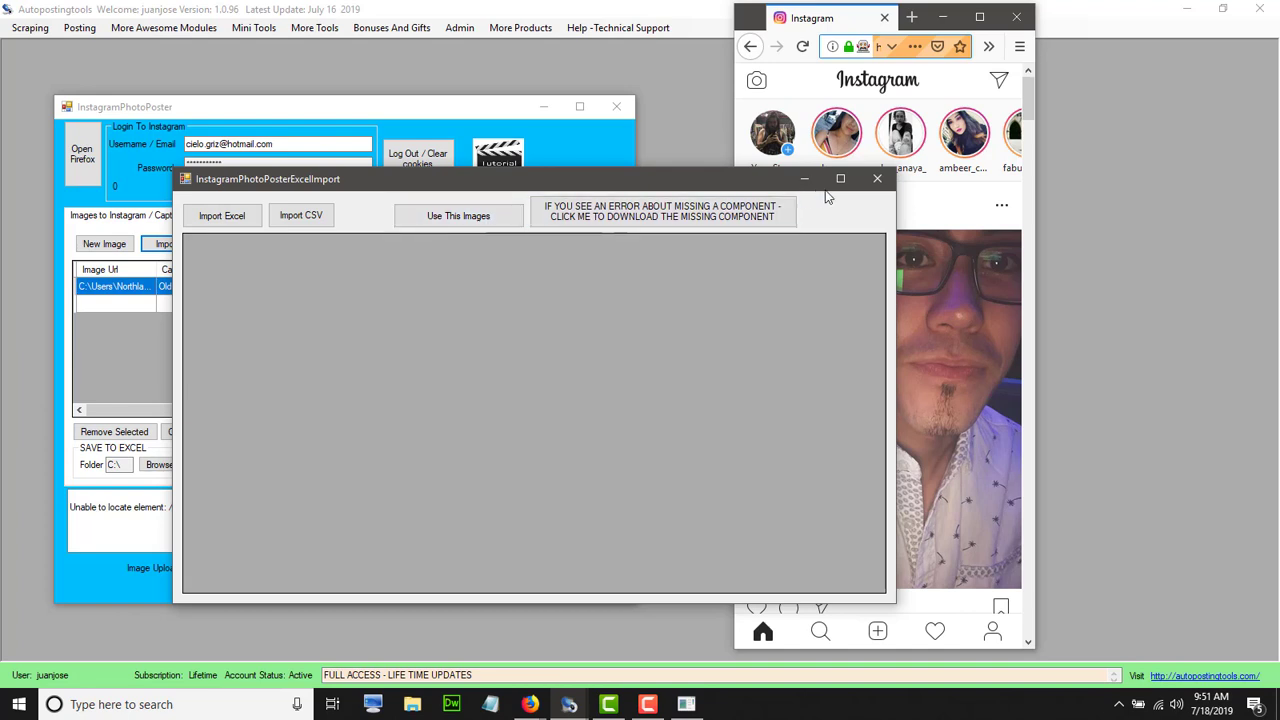
{"action": "left_click", "coordinate": [875, 181]}
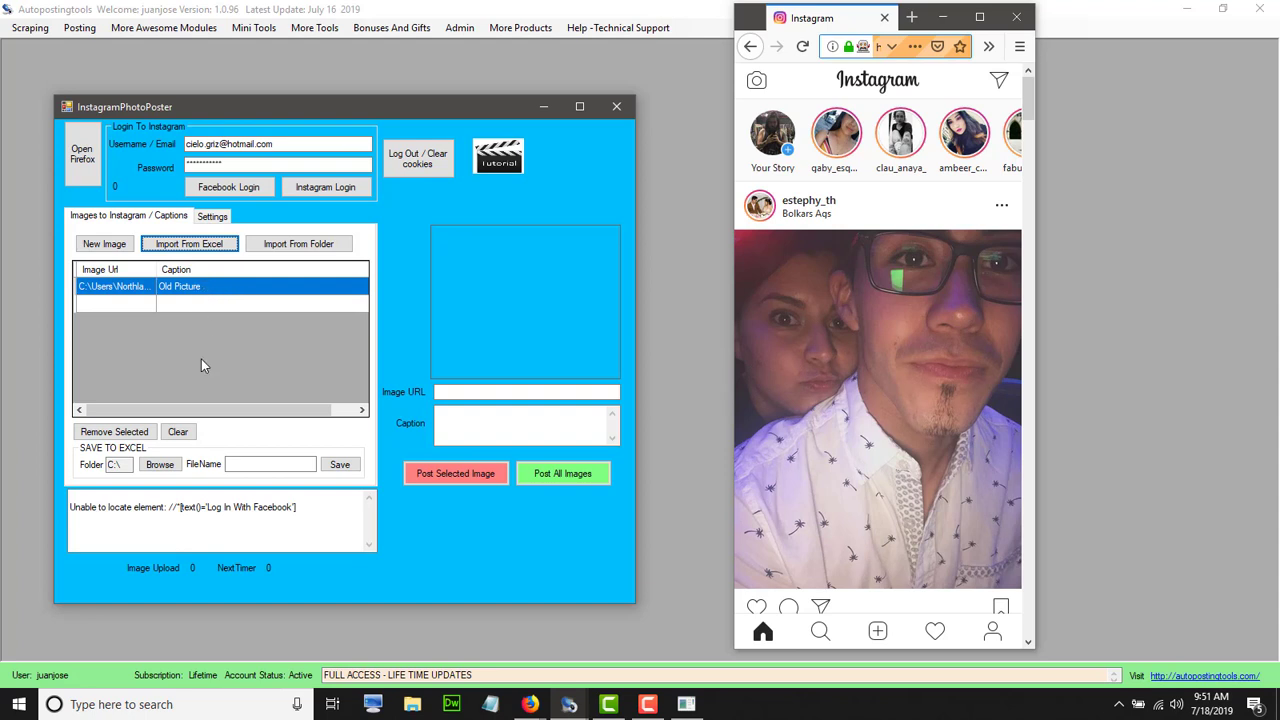
{"action": "left_click", "coordinate": [138, 434]}
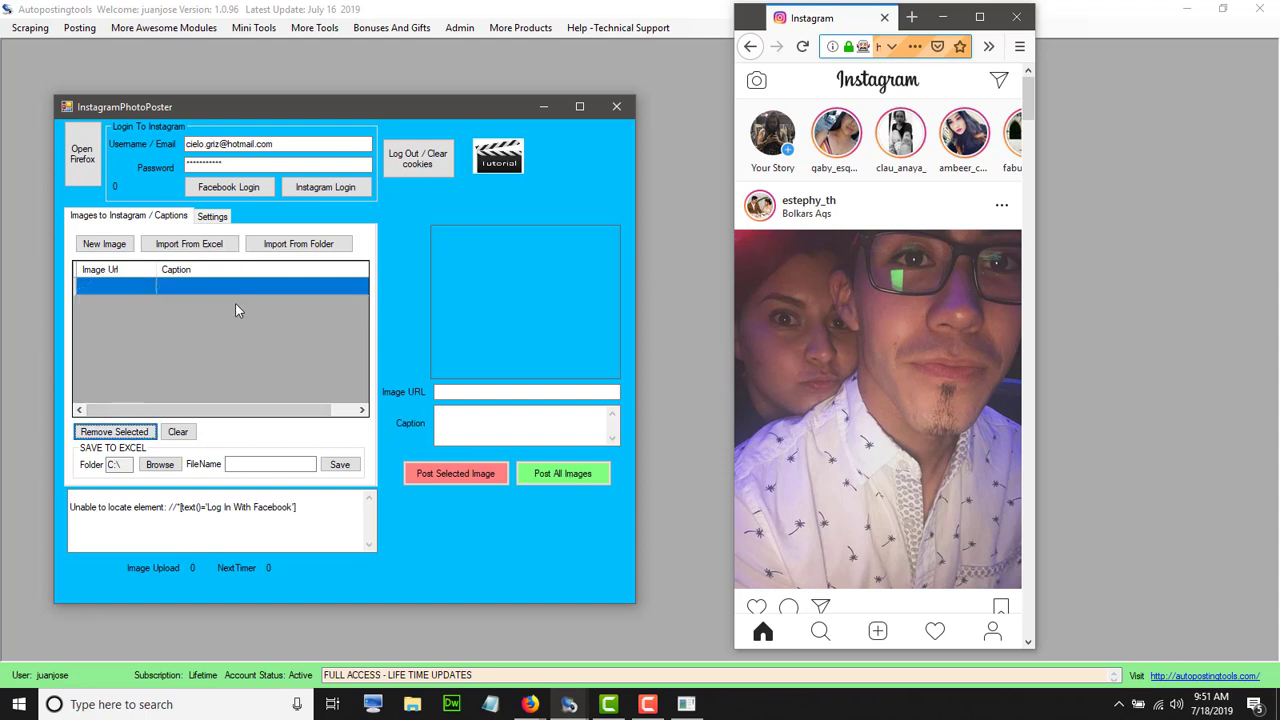
{"action": "left_click", "coordinate": [278, 247]}
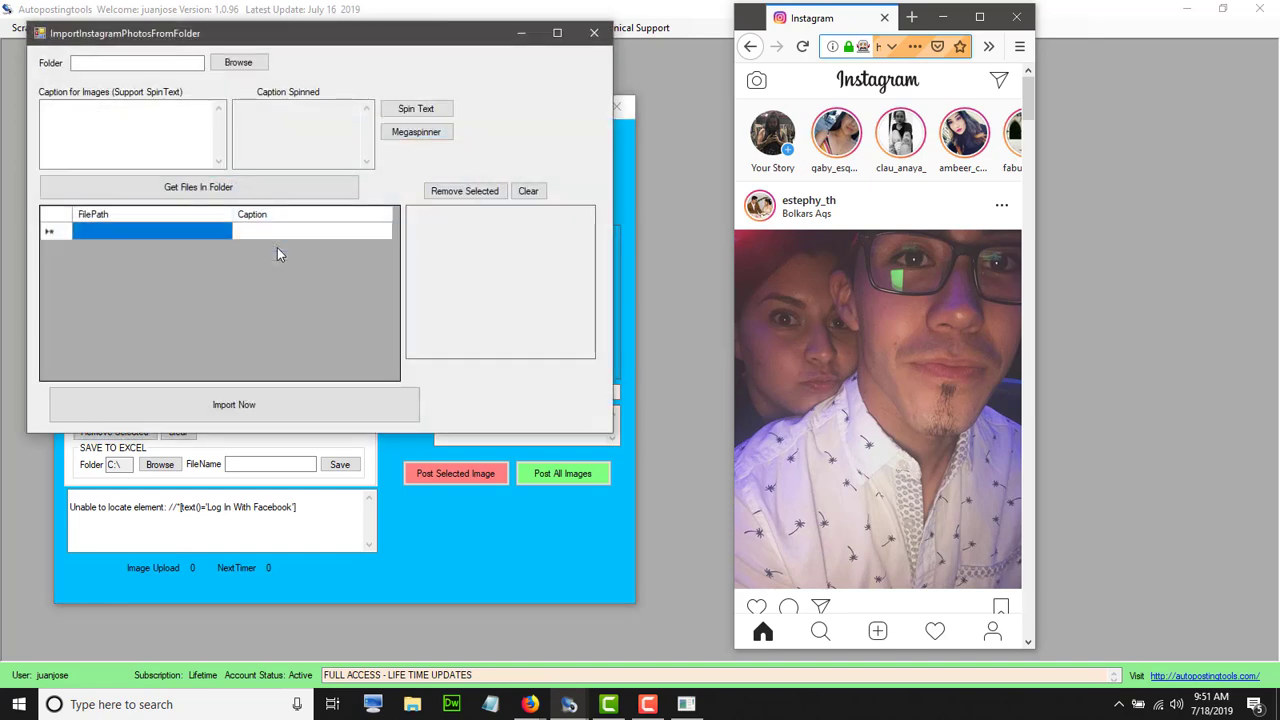
Set the import source to the desktop's 1a images folder and start a Megaspinner caption
{"action": "left_click", "coordinate": [247, 64]}
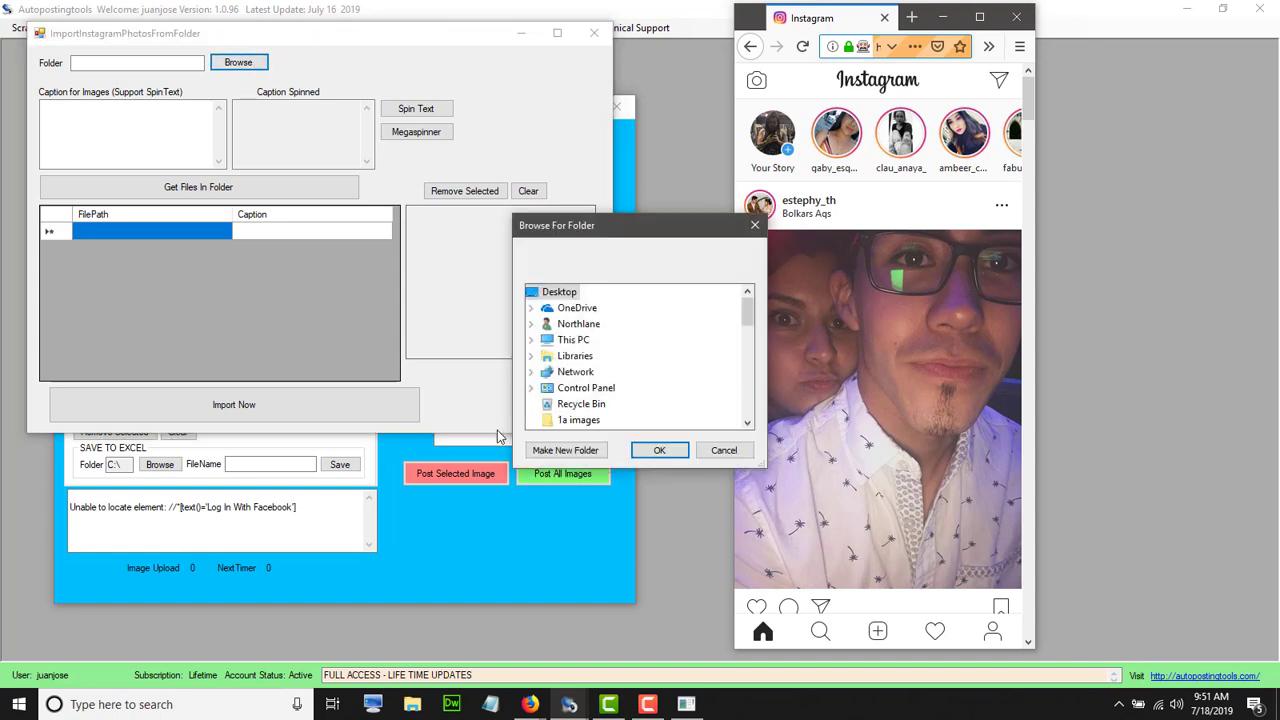
{"action": "left_click", "coordinate": [570, 421]}
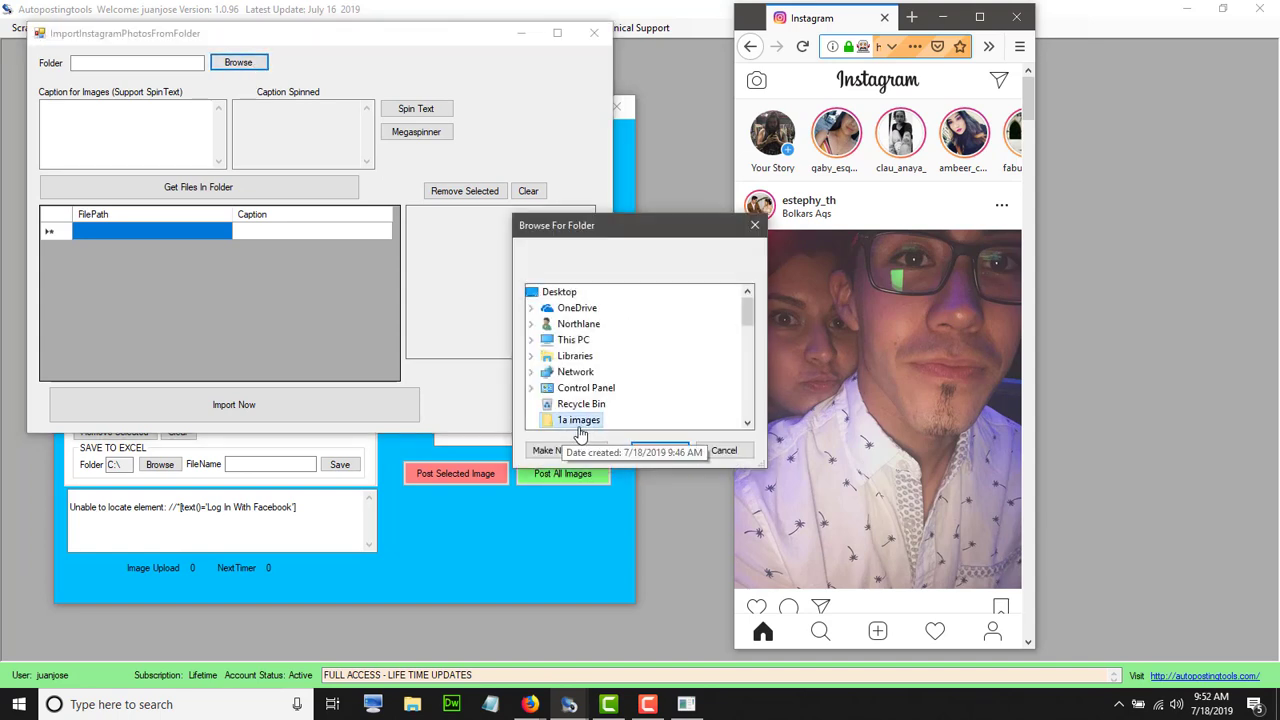
{"action": "left_click", "coordinate": [657, 451]}
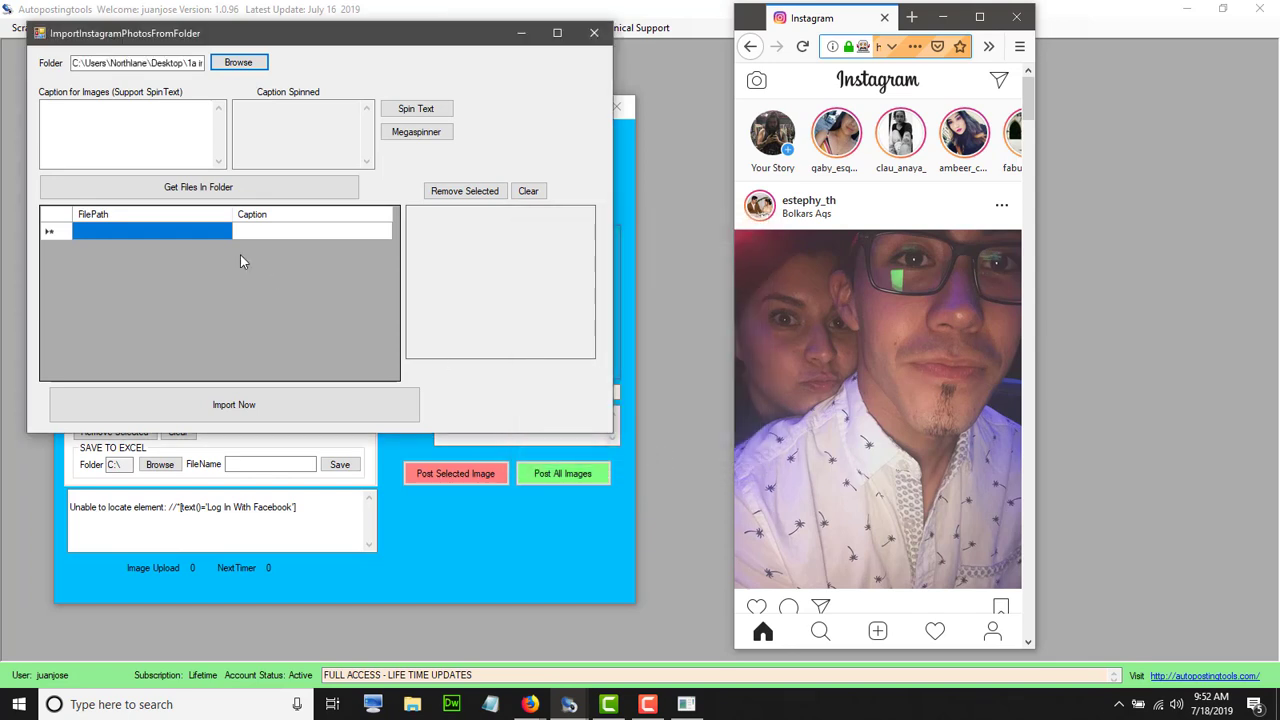
{"action": "left_click", "coordinate": [169, 145]}
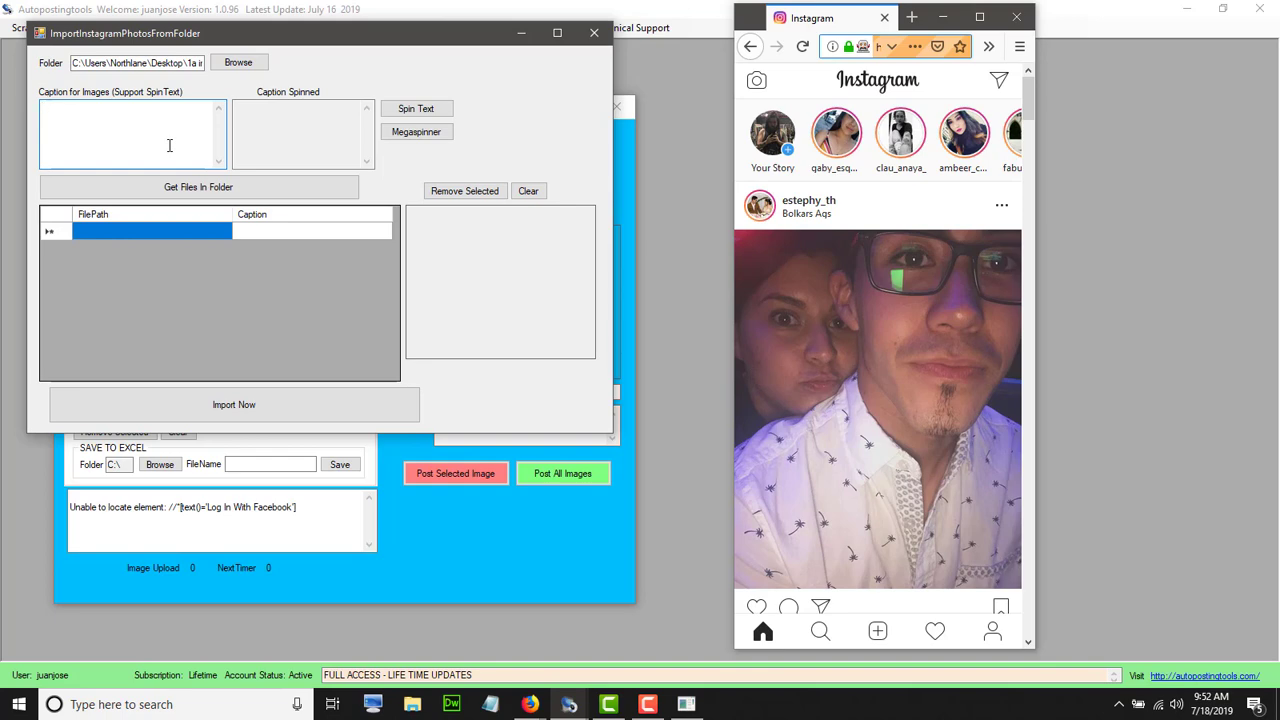
{"action": "left_click", "coordinate": [416, 134]}
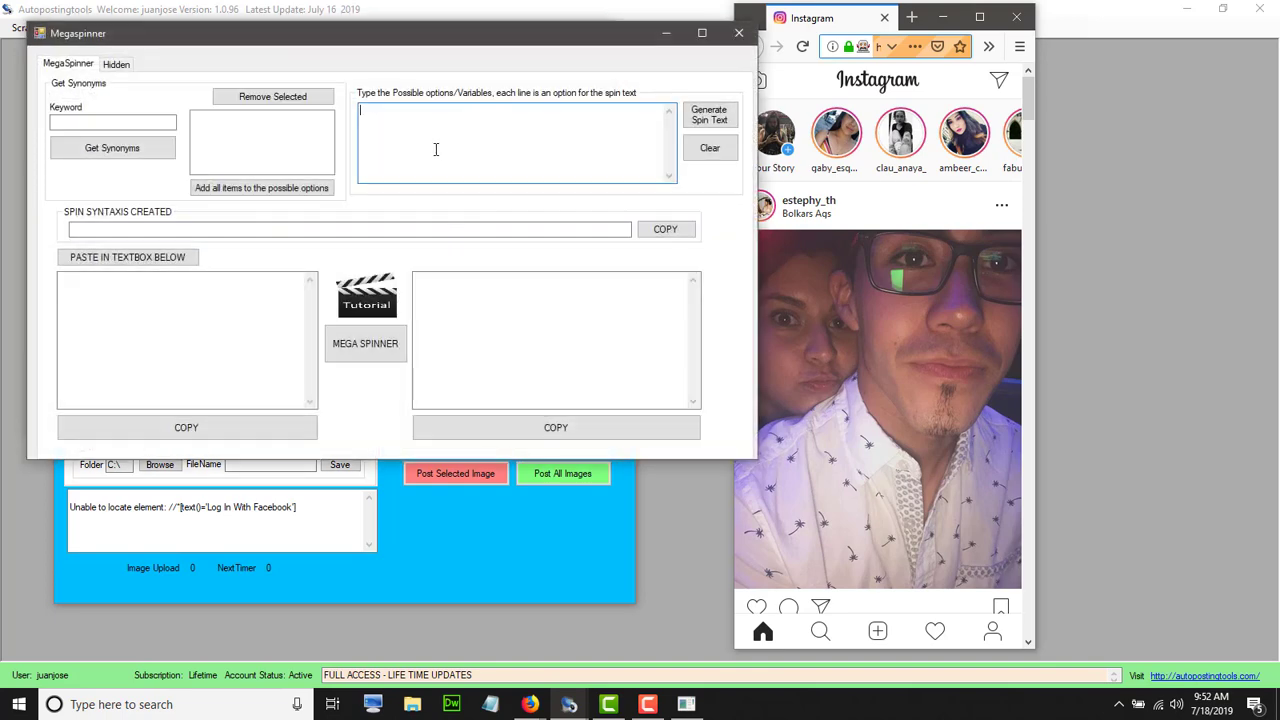
Generate the spin text {Great|Amazing|Wow} from three options, copy it, and close Megaspinner
{"action": "type", "text": "Great"}
{"action": "key", "text": "BackSpace"}
{"action": "key", "text": "BackSpace"}
{"action": "key", "text": "BackSpace"}
{"action": "key", "text": "BackSpace"}
{"action": "type", "text": "re"}
{"action": "type", "text": "Amain"}
{"action": "type", "text": "zing Wow"}
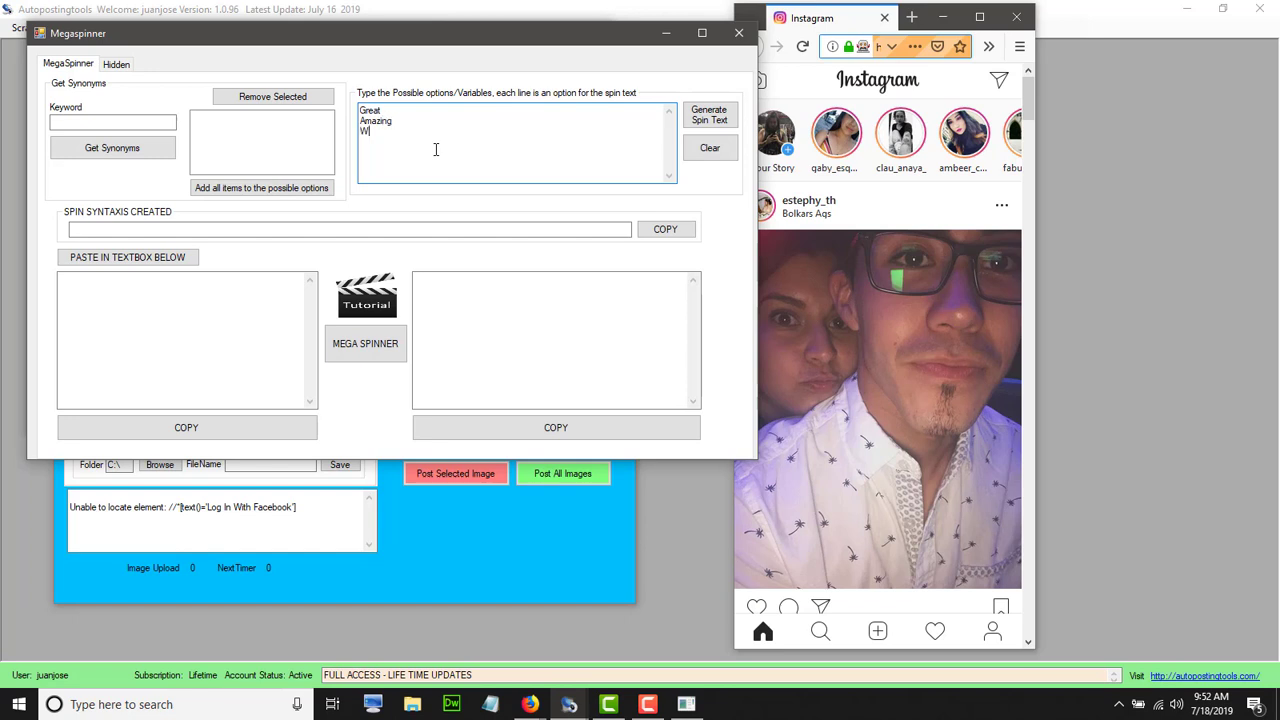
{"action": "left_click", "coordinate": [706, 114]}
{"action": "left_click", "coordinate": [668, 229]}
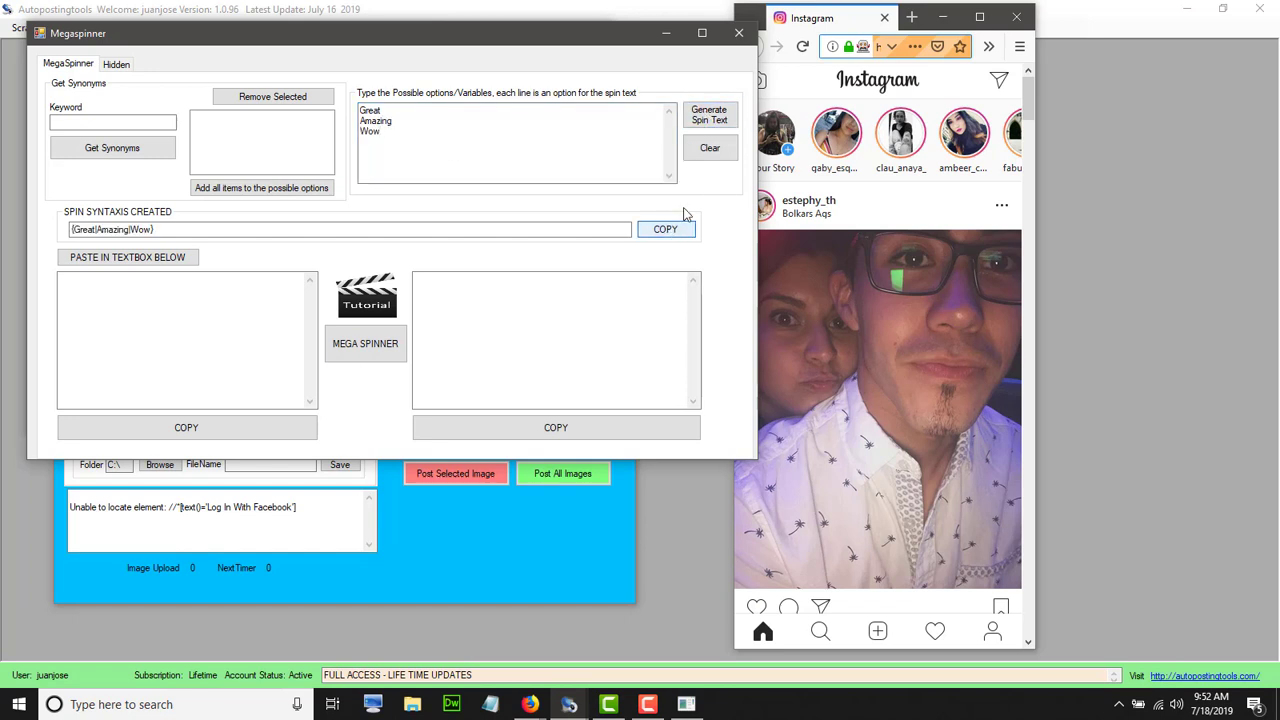
{"action": "left_click", "coordinate": [739, 33]}
Paste {Great|Amazing|Wow} as the images' caption and load the folder's three images
{"action": "left_click", "coordinate": [136, 128]}
{"action": "key", "text": "ctrl+v"}
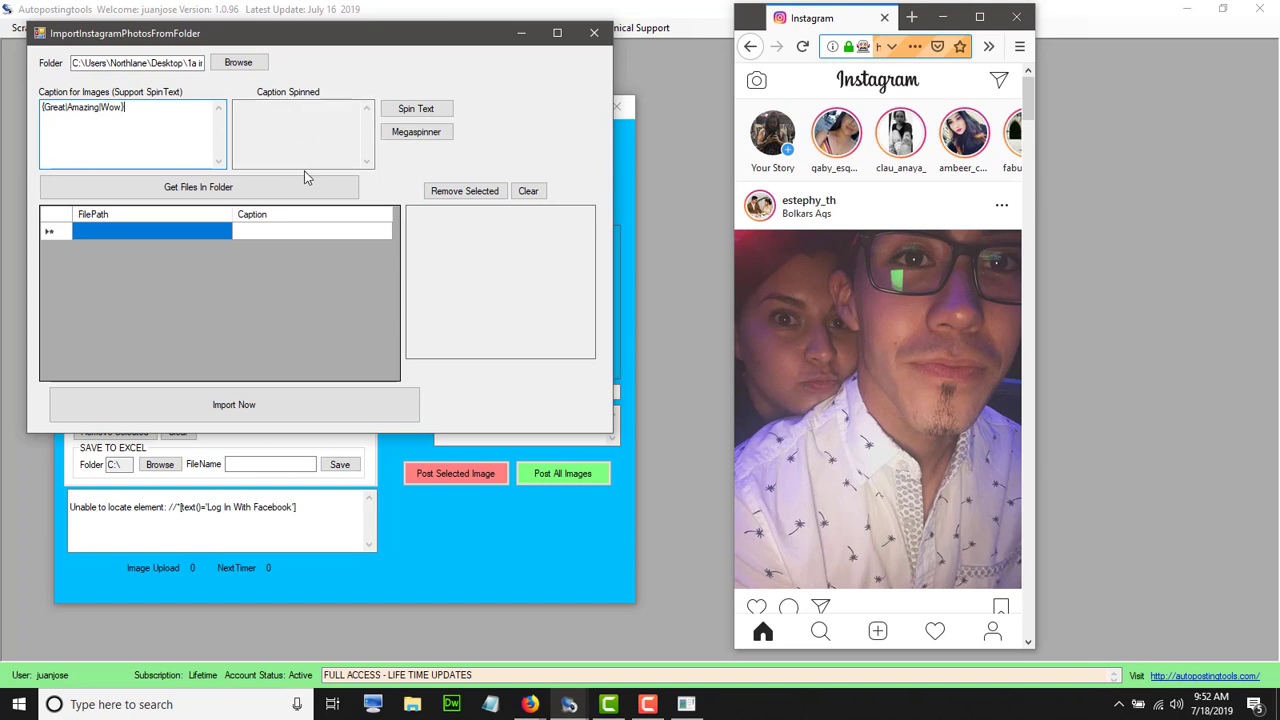
{"action": "left_click", "coordinate": [281, 188]}
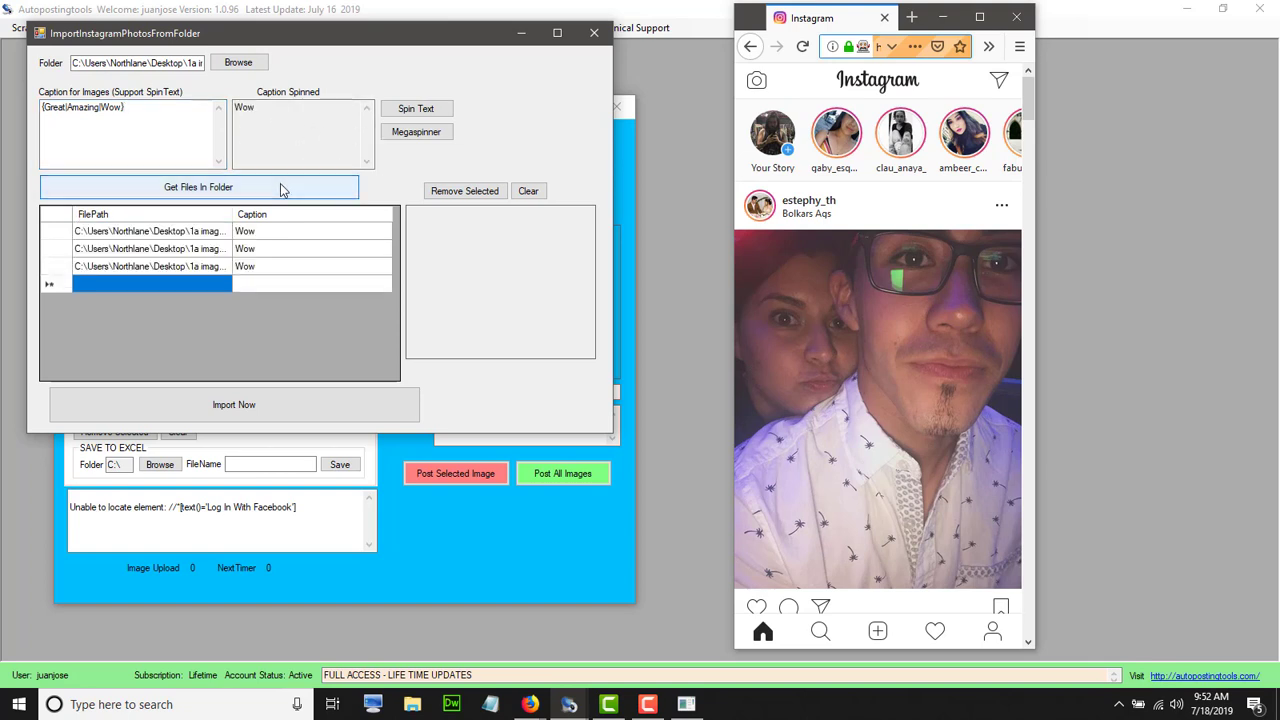
Select the Wow option in the caption and preview the first queued image
{"action": "left_click", "coordinate": [118, 107]}
{"action": "left_click_drag", "start_coordinate": [100, 107], "coordinate": [123, 109]}
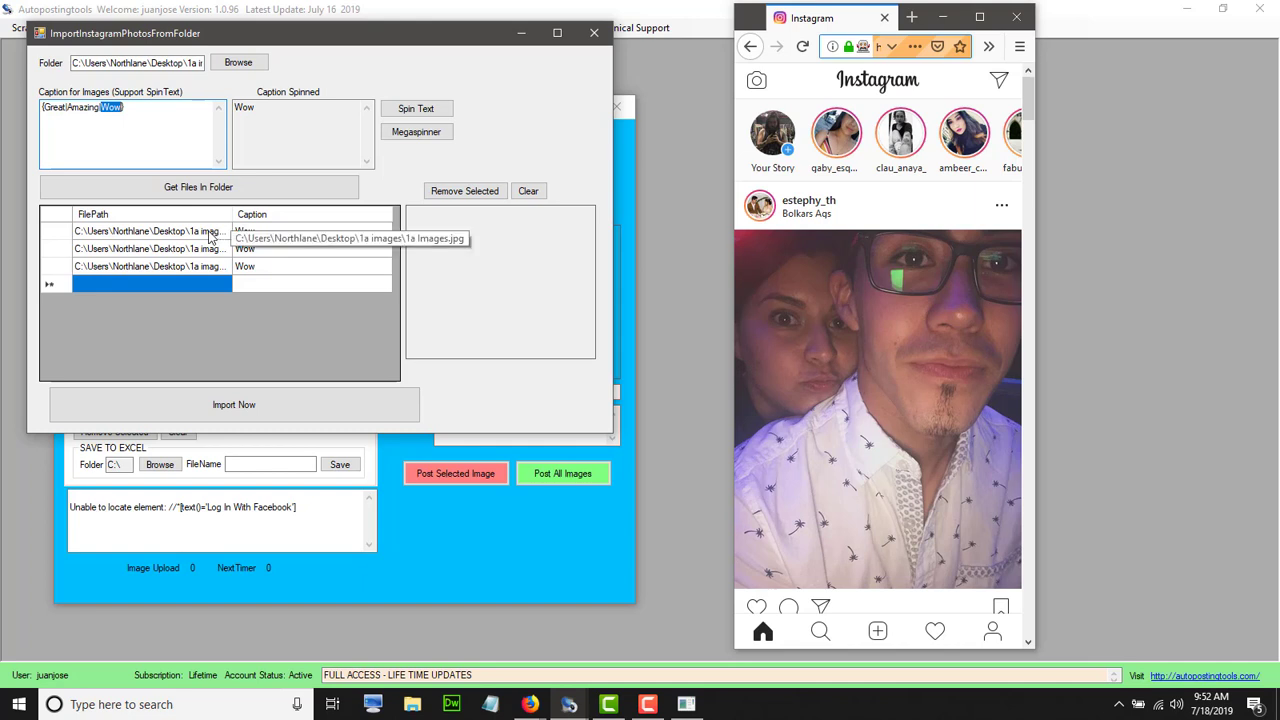
{"action": "left_click", "coordinate": [122, 232]}
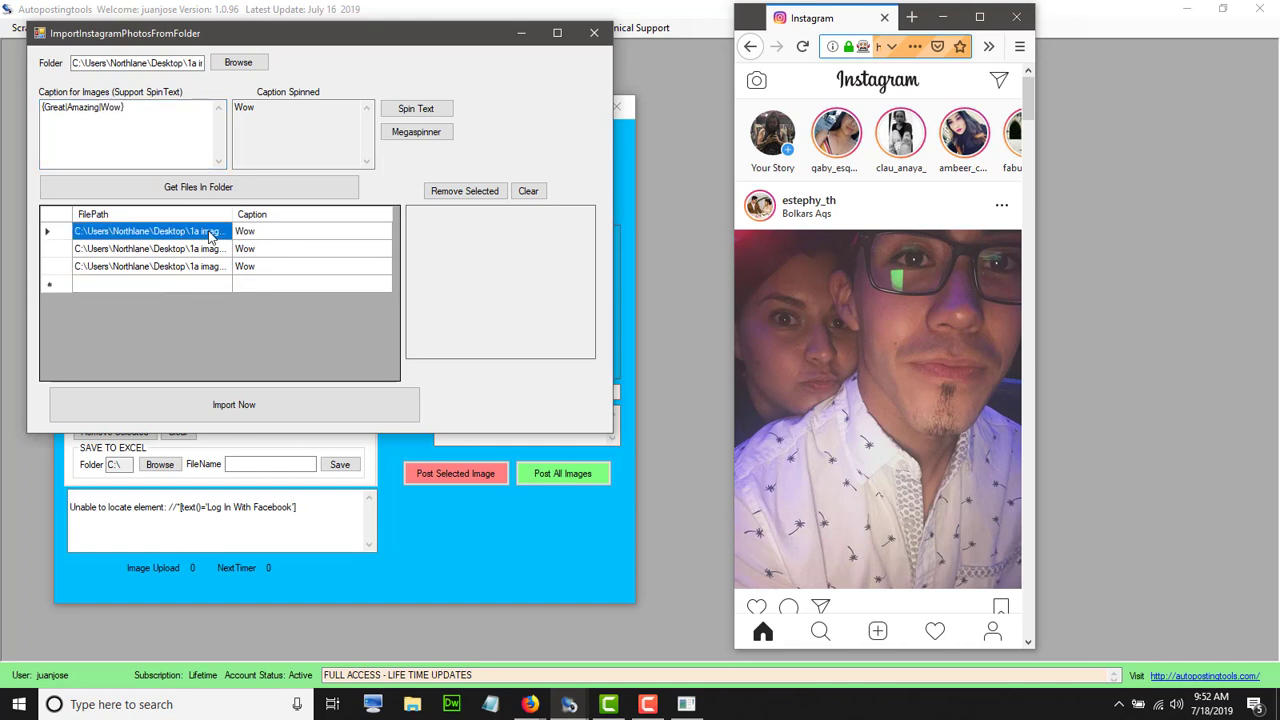
{"action": "left_click", "coordinate": [58, 231]}
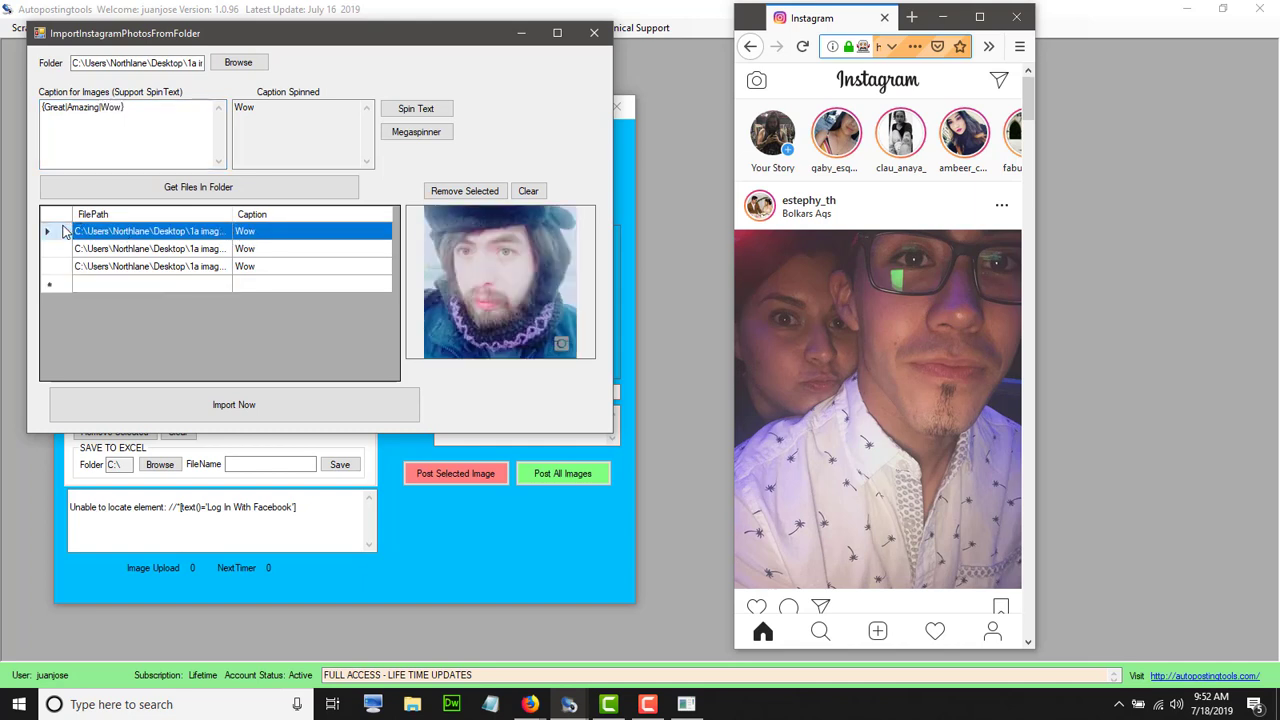
Caption the first image 'Old Picture' and the second image 'Long Hair'
{"action": "left_click", "coordinate": [316, 240]}
{"action": "left_click", "coordinate": [280, 238]}
{"action": "type", "text": "Old"}
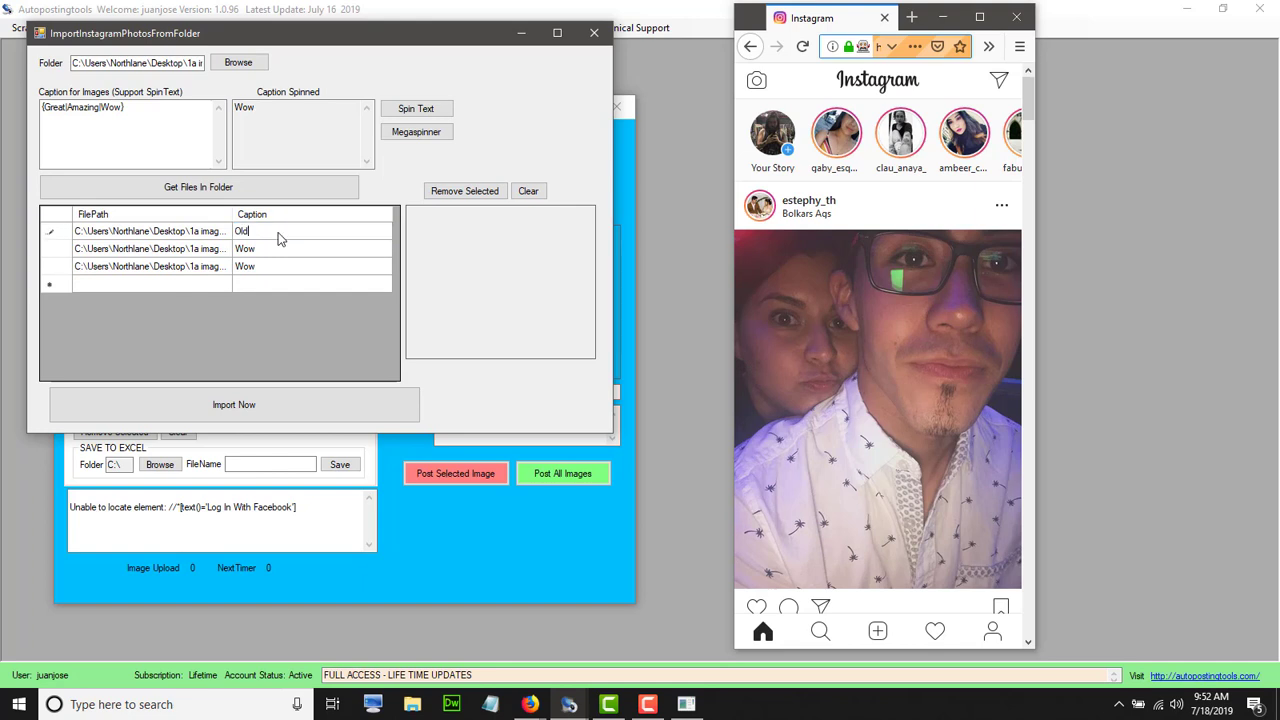
{"action": "type", "text": " Picture"}
{"action": "left_click", "coordinate": [74, 248]}
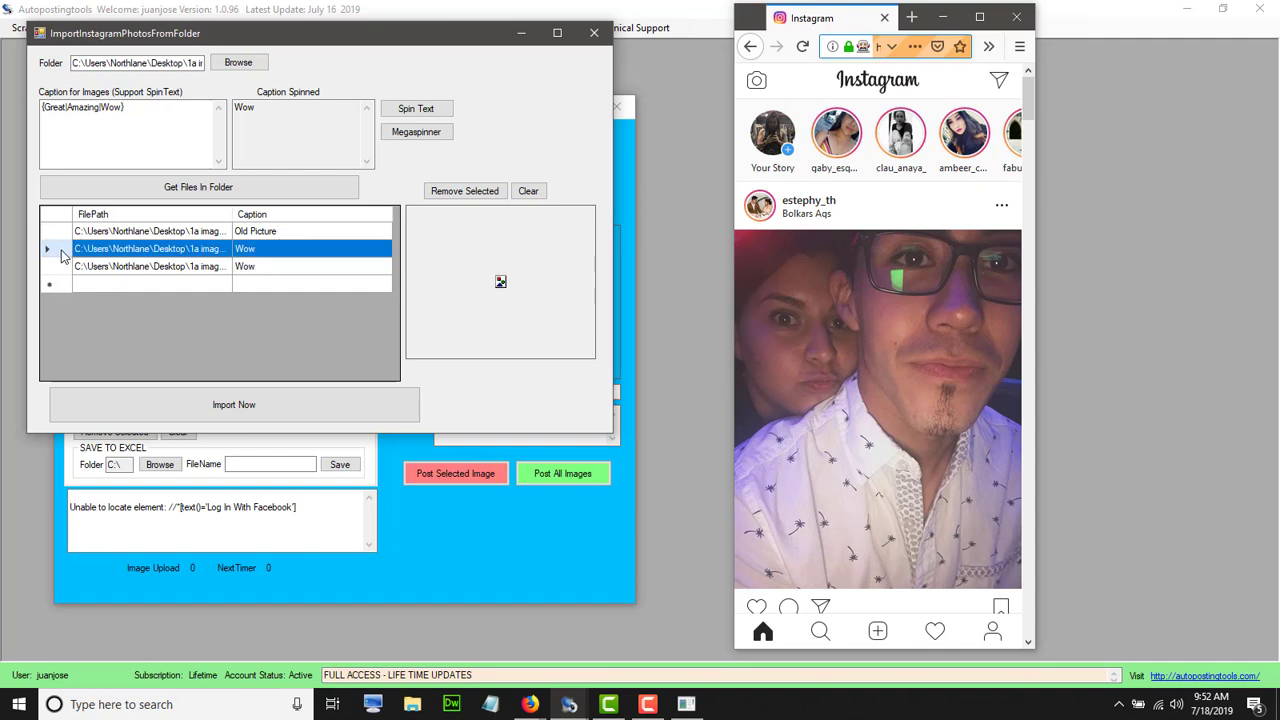
{"action": "left_click", "coordinate": [262, 250]}
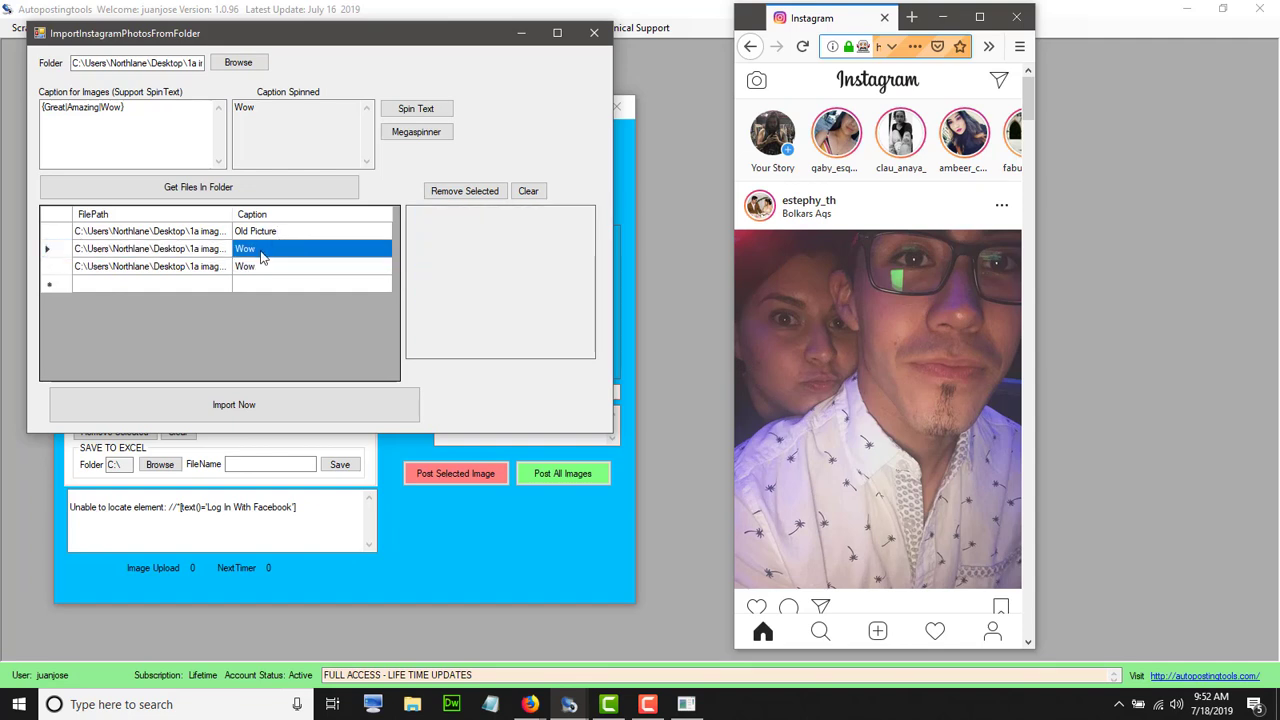
{"action": "type", "text": "Long Hair"}
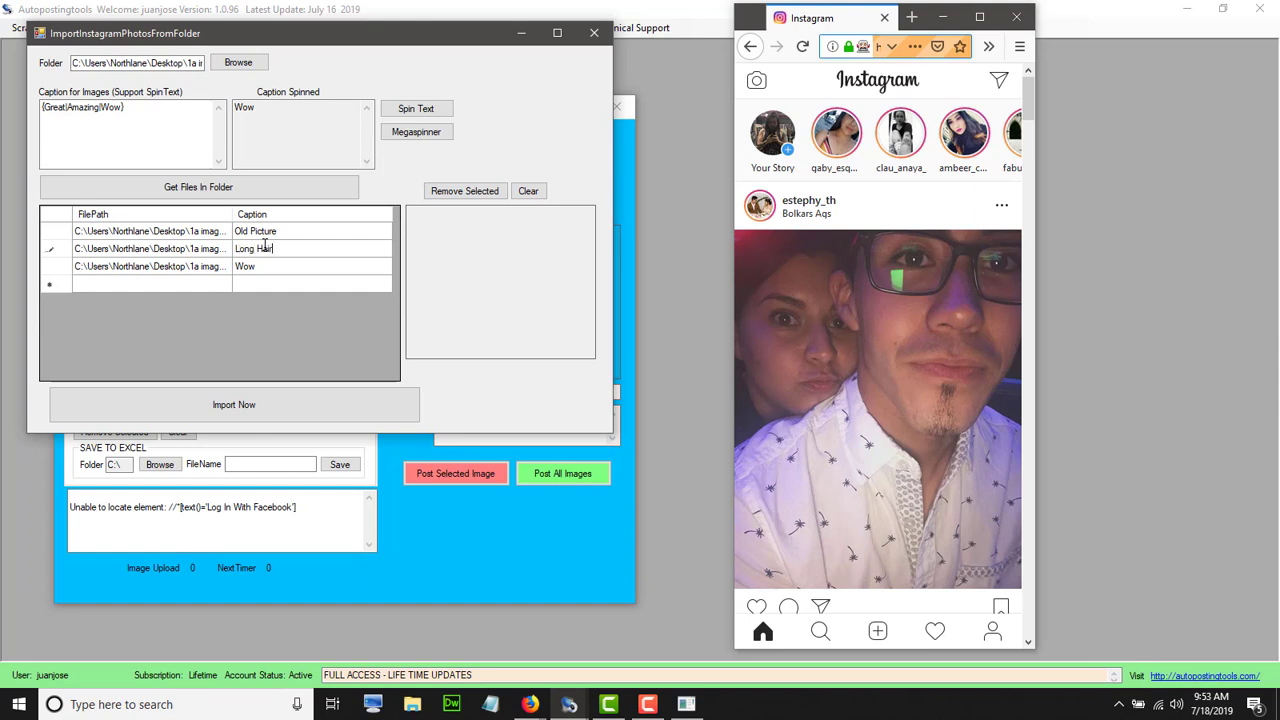
{"action": "left_click", "coordinate": [297, 269]}
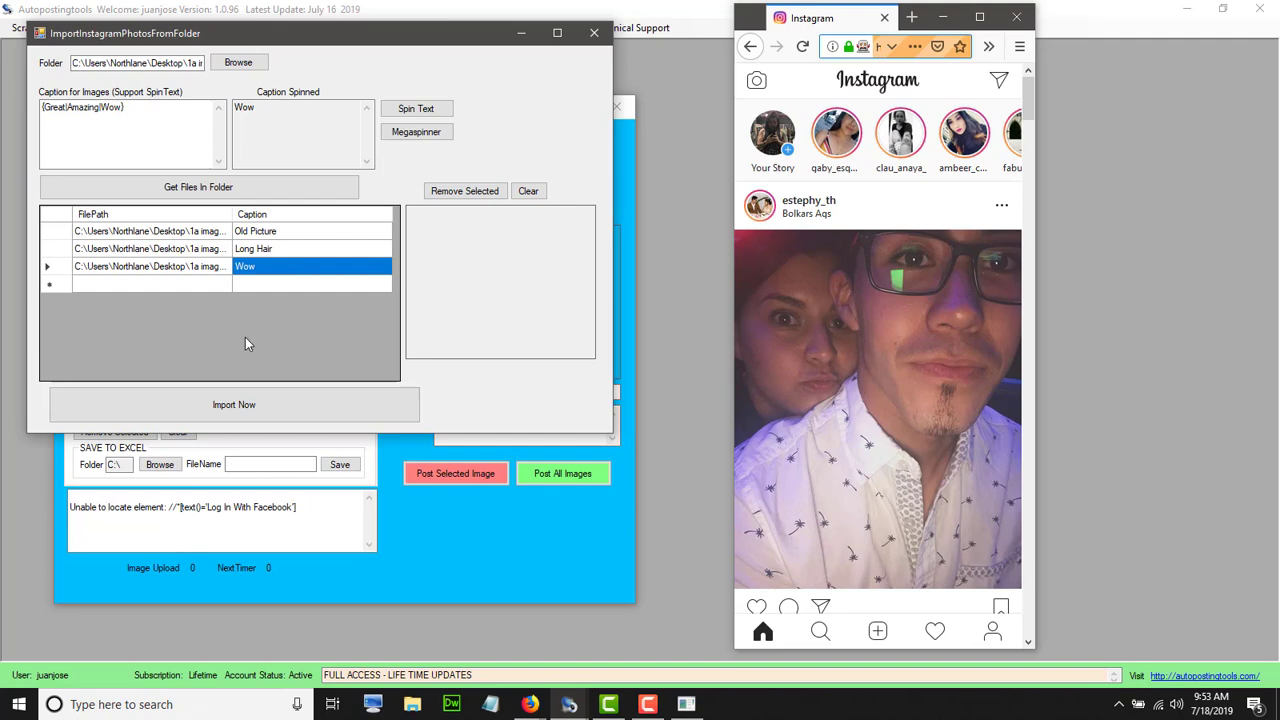
Import the three captioned images, preview Old Picture, Long Hair and Wow, then post all to Instagram
{"action": "left_click", "coordinate": [260, 410]}
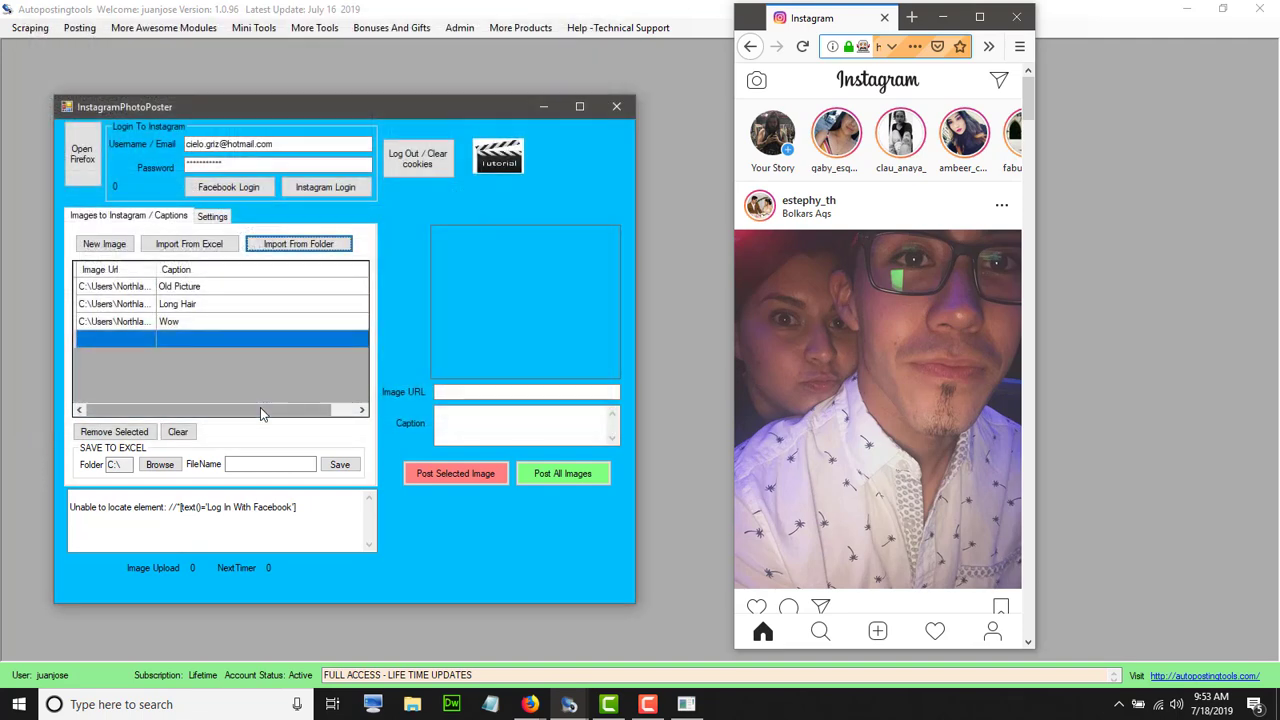
{"action": "left_click", "coordinate": [185, 287]}
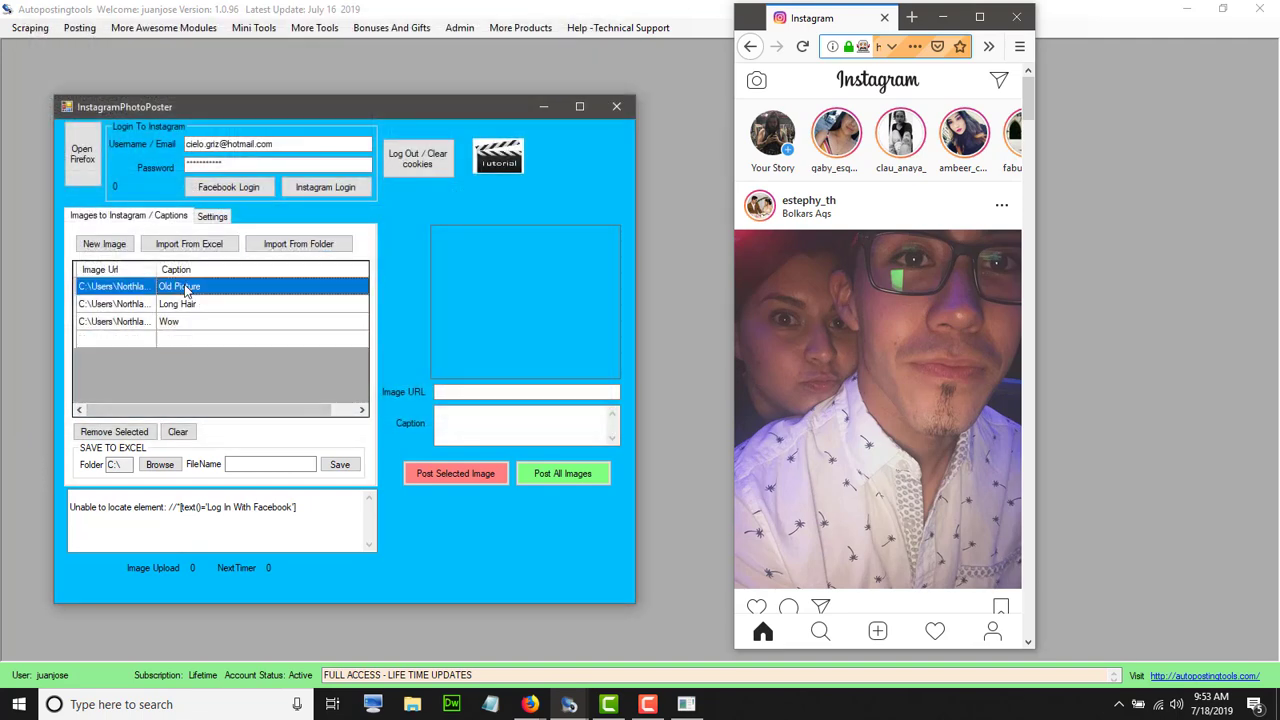
{"action": "left_click", "coordinate": [186, 305]}
{"action": "left_click", "coordinate": [189, 322]}
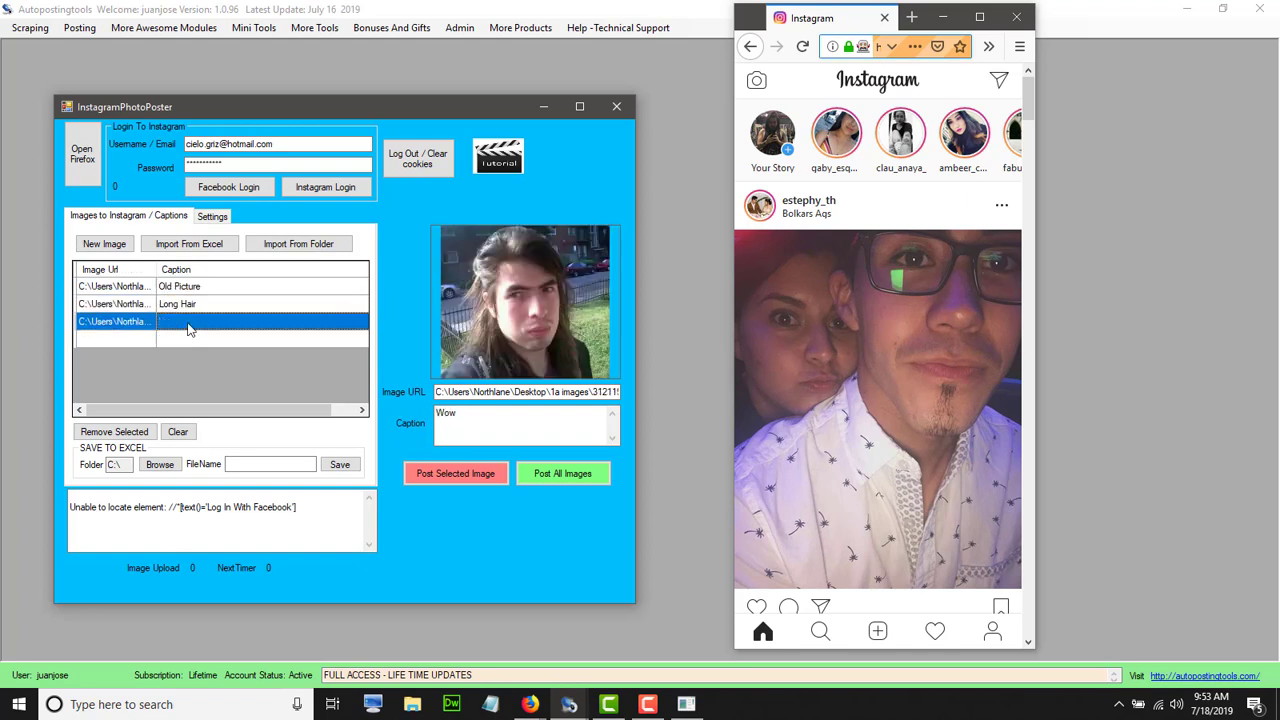
{"action": "left_click", "coordinate": [189, 288]}
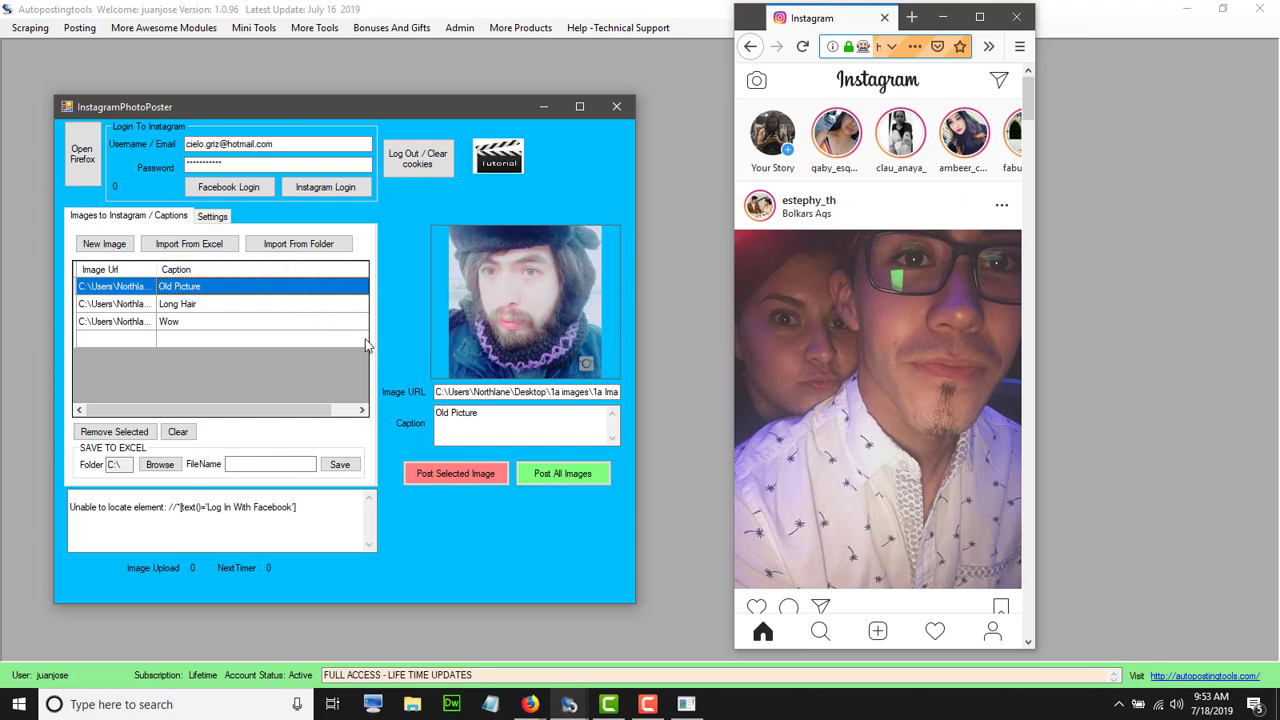
{"action": "left_click", "coordinate": [554, 475]}
{"action": "left_click", "coordinate": [940, 205]}
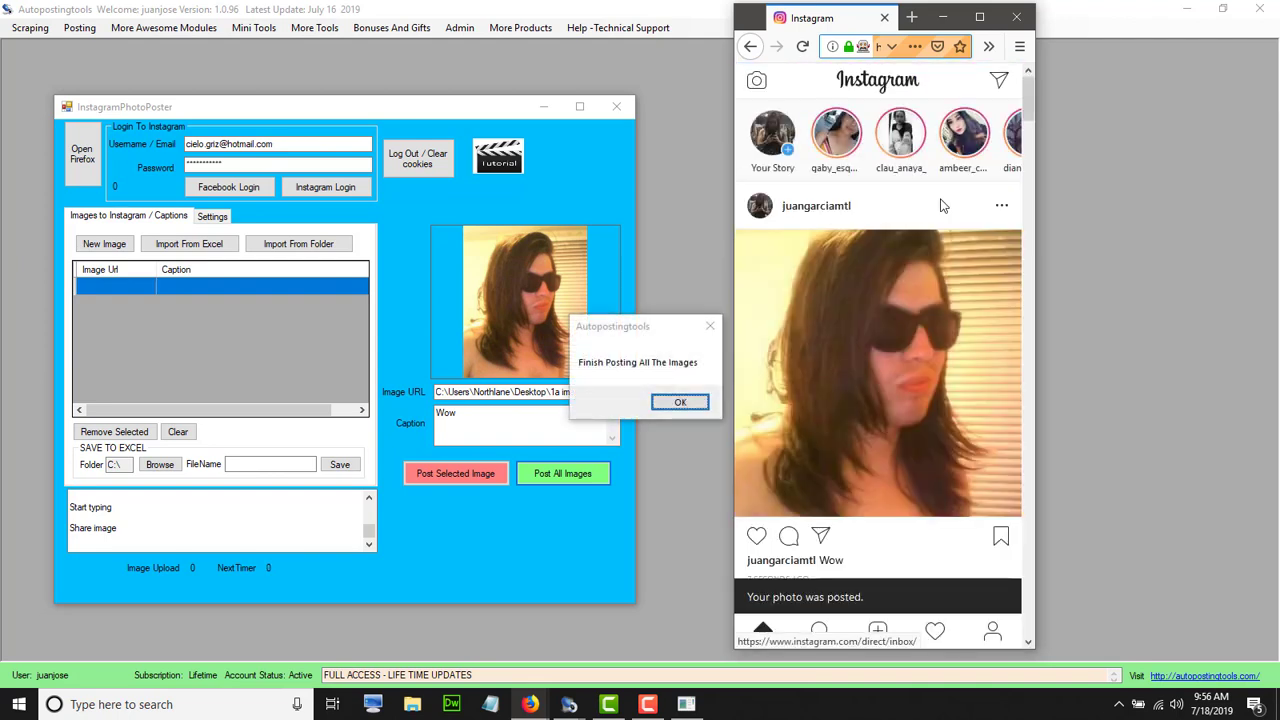
Dismiss the finished-posting message, review the Settings tab, then return to the emptied captions list
{"action": "left_click", "coordinate": [688, 405]}
{"action": "left_click", "coordinate": [688, 405]}
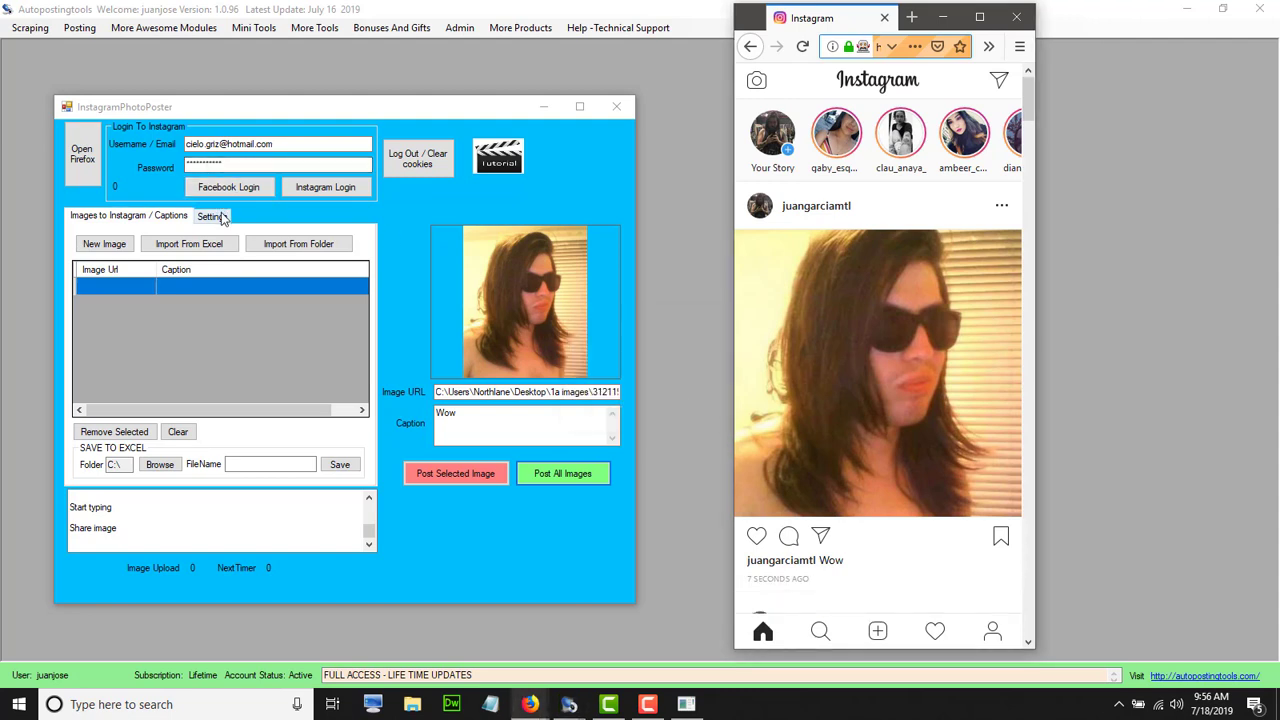
{"action": "left_click", "coordinate": [222, 218]}
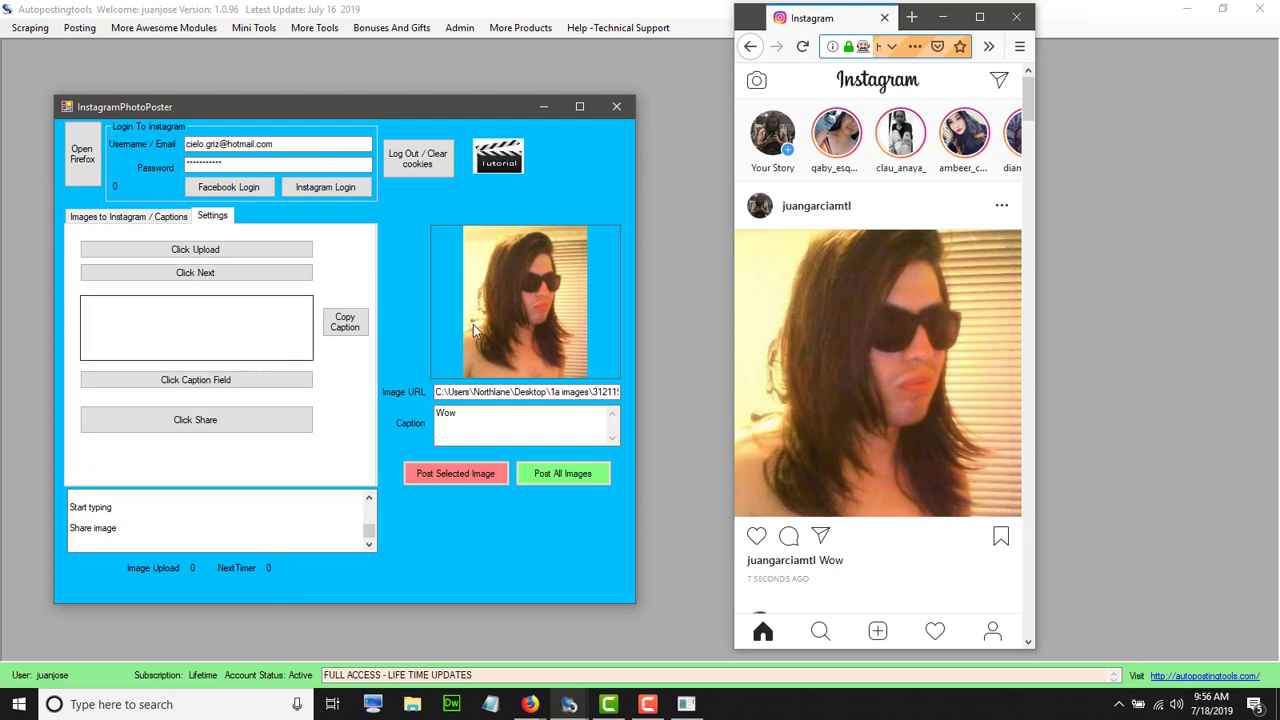
{"action": "left_click", "coordinate": [100, 218]}
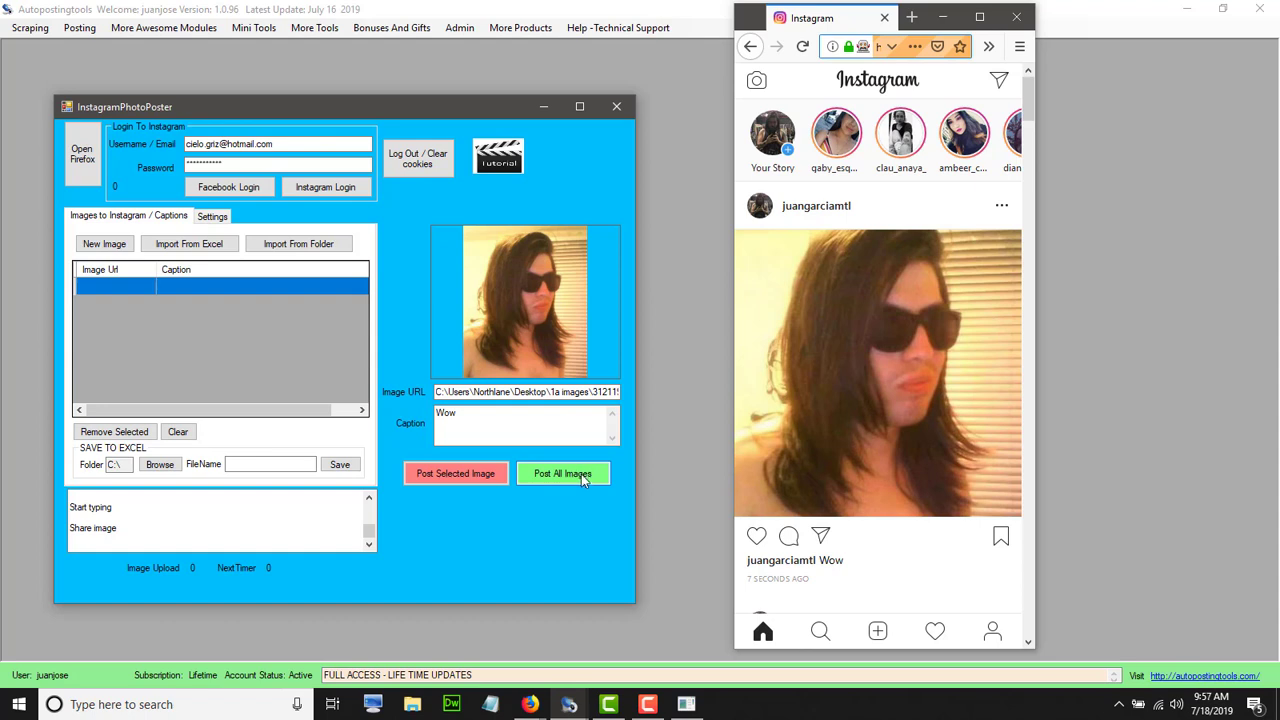
{"action": "left_click", "coordinate": [932, 196]}
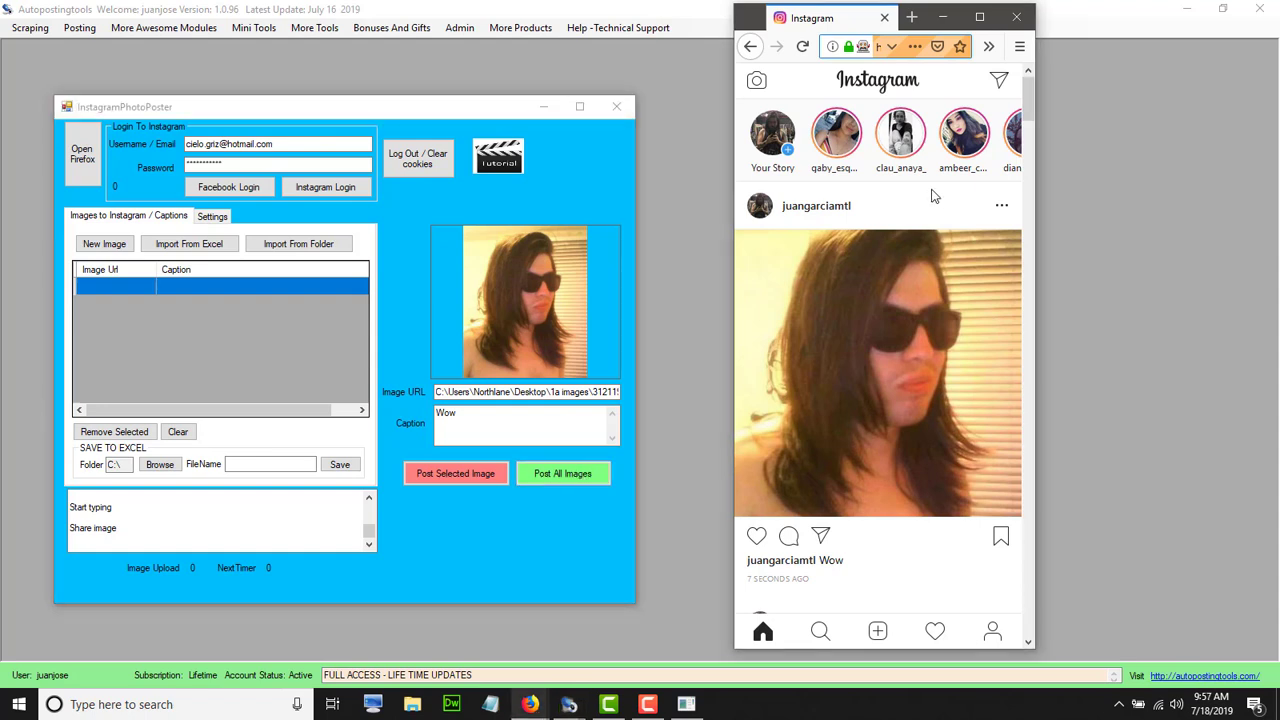